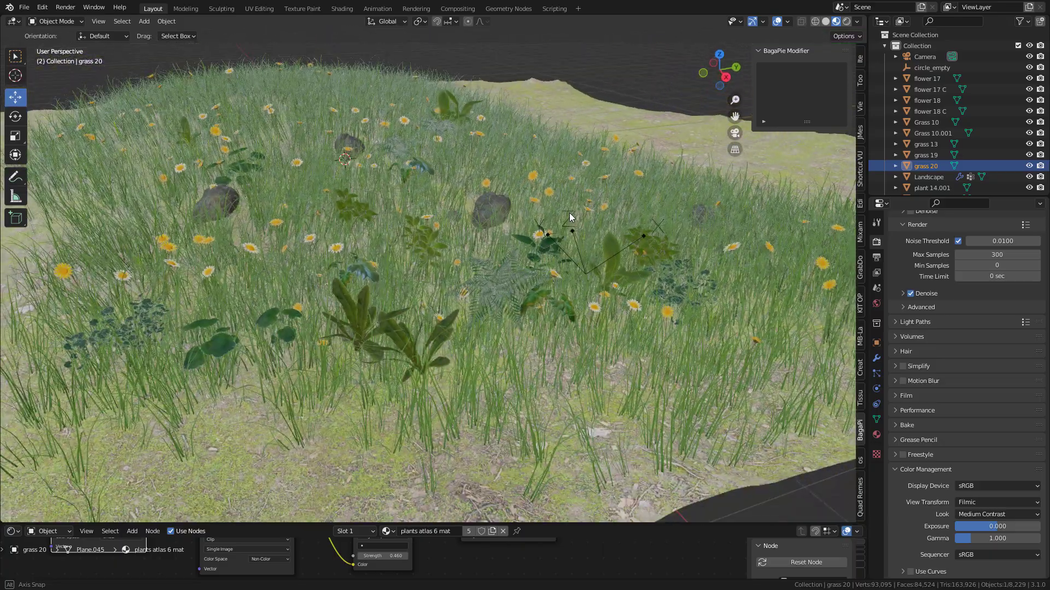
Show the finished meadow scene in rendered shading and inspect the grass and flowers up close
left_click(845, 22)
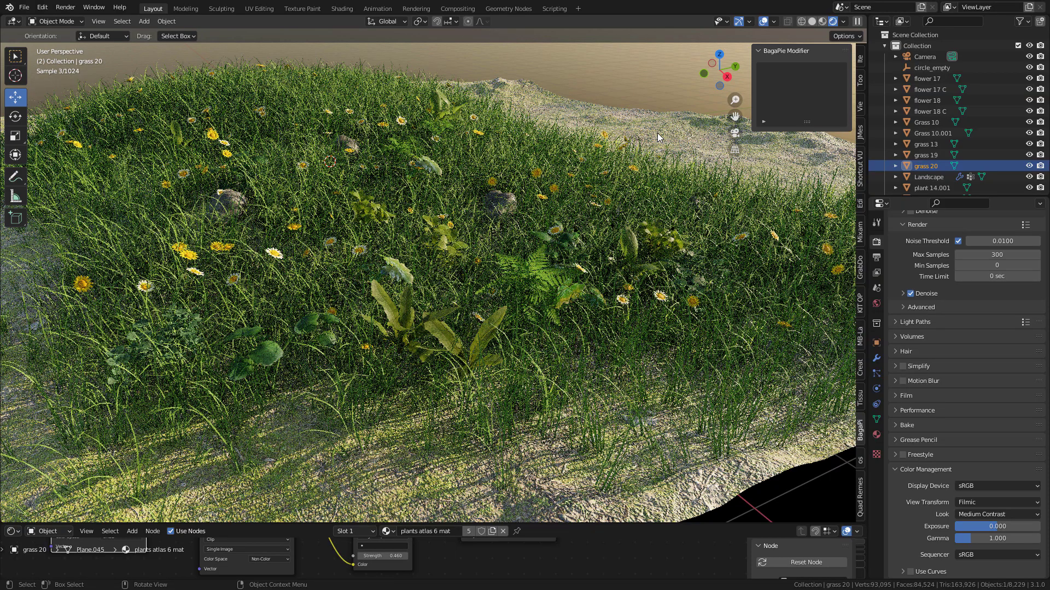
middle_click_drag(625, 142, 635, 160)
scroll(576, 204, "up", 2)
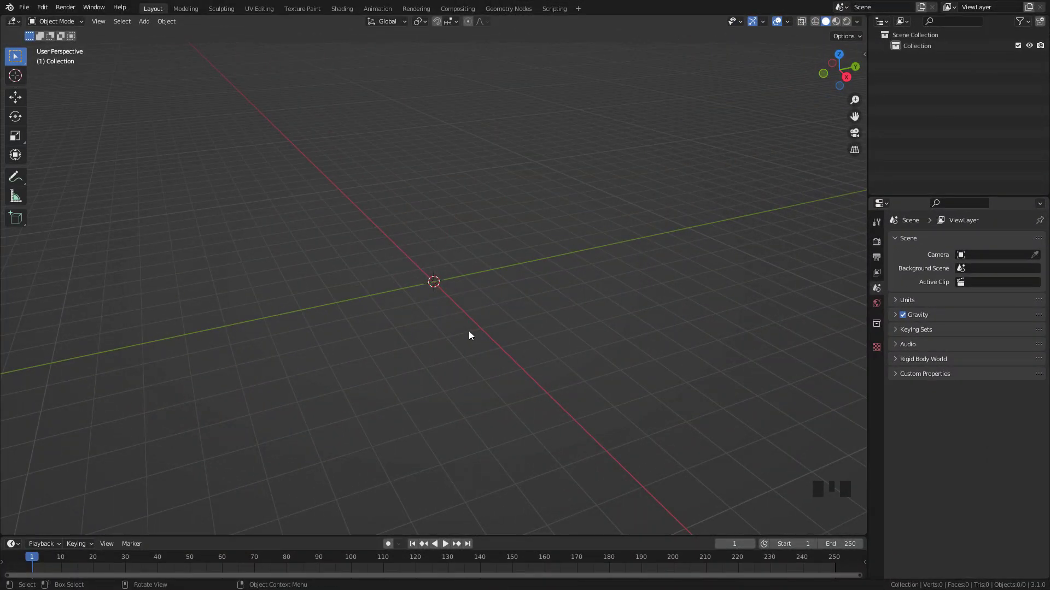
Add a mesh plane at the world origin with a size of 20 m
key("shift+a")
mouse_move(463, 286)
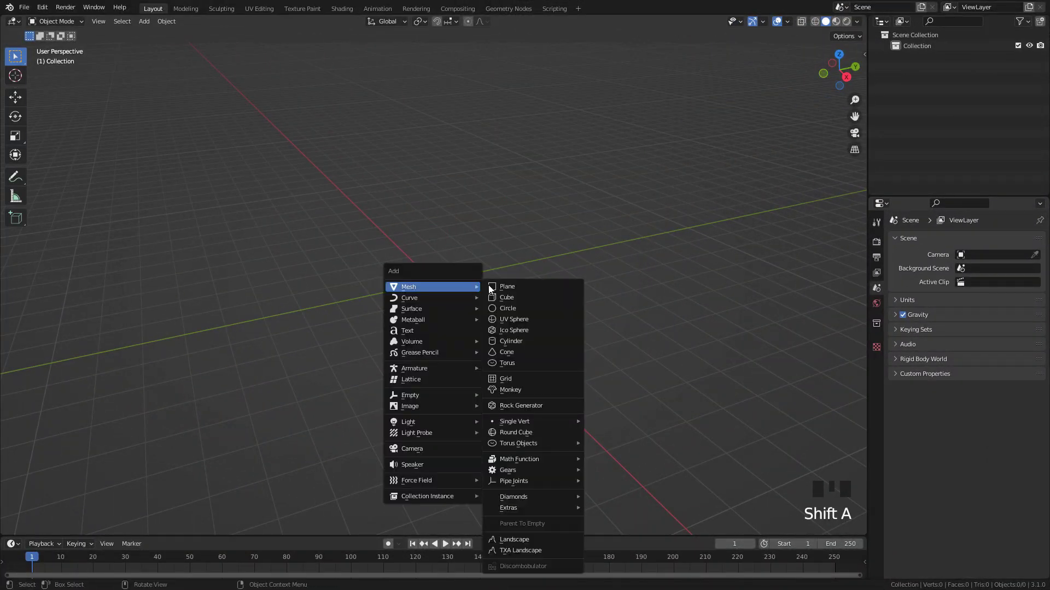
left_click(527, 287)
left_click(65, 526)
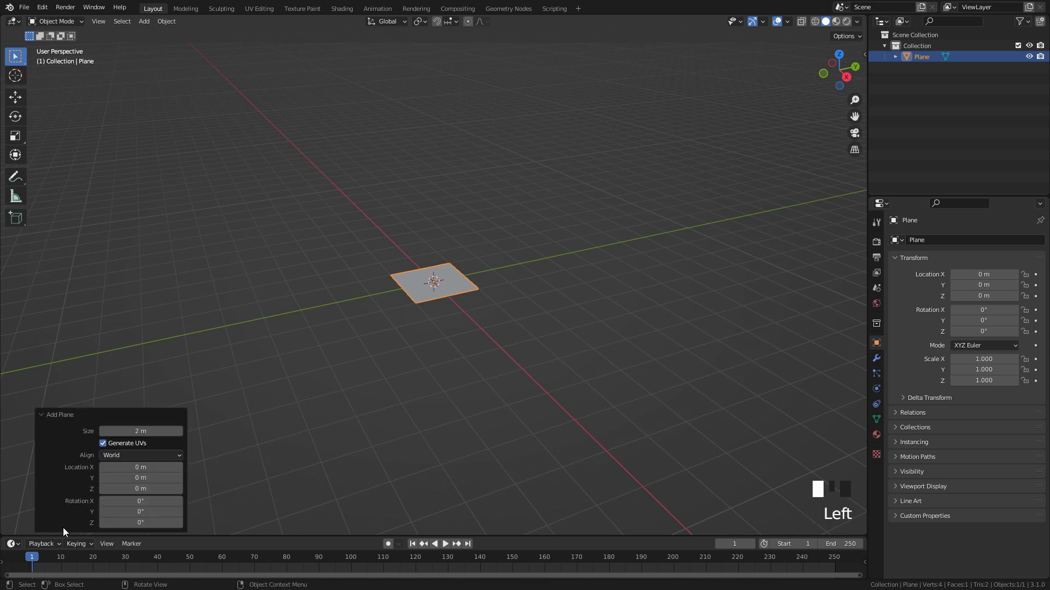
left_click(137, 431)
type("20")
key("Return")
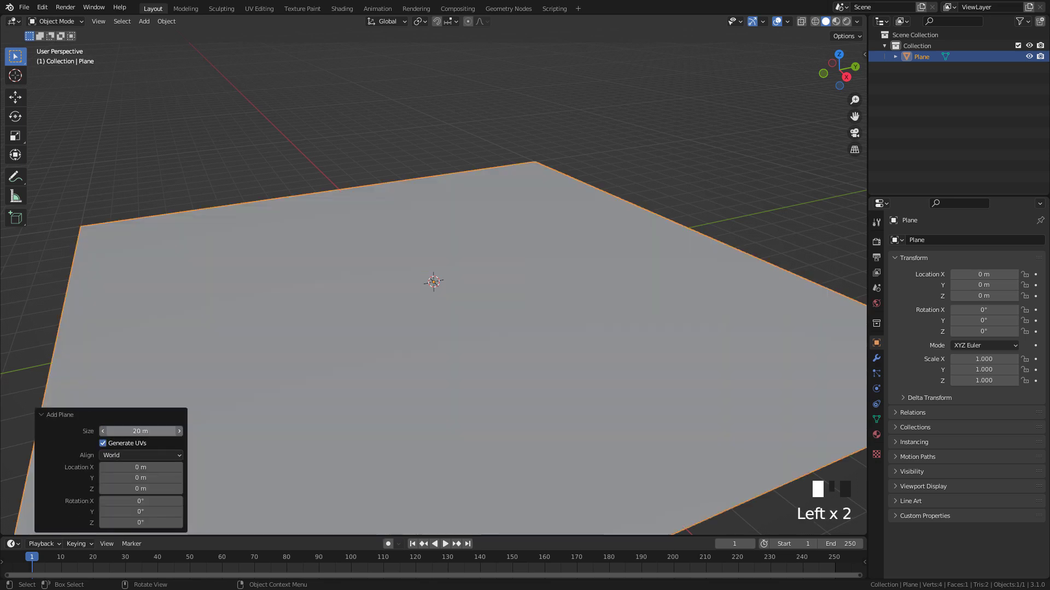
Subdivide the whole plane in Edit Mode with 20 cuts
scroll(460, 261, "down", 2)
key("Tab")
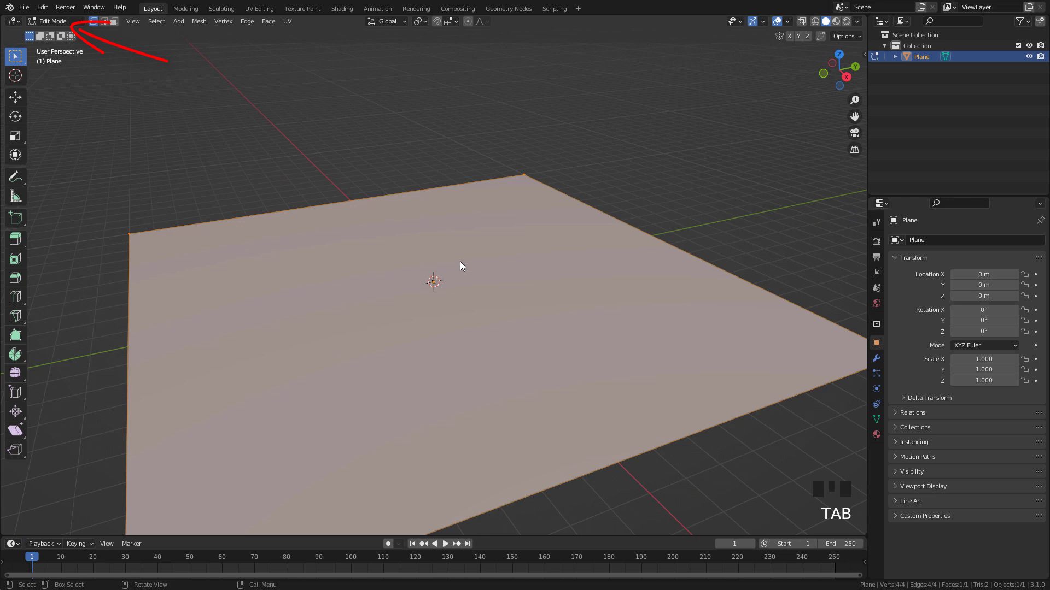
right_click(458, 261)
left_click(406, 262)
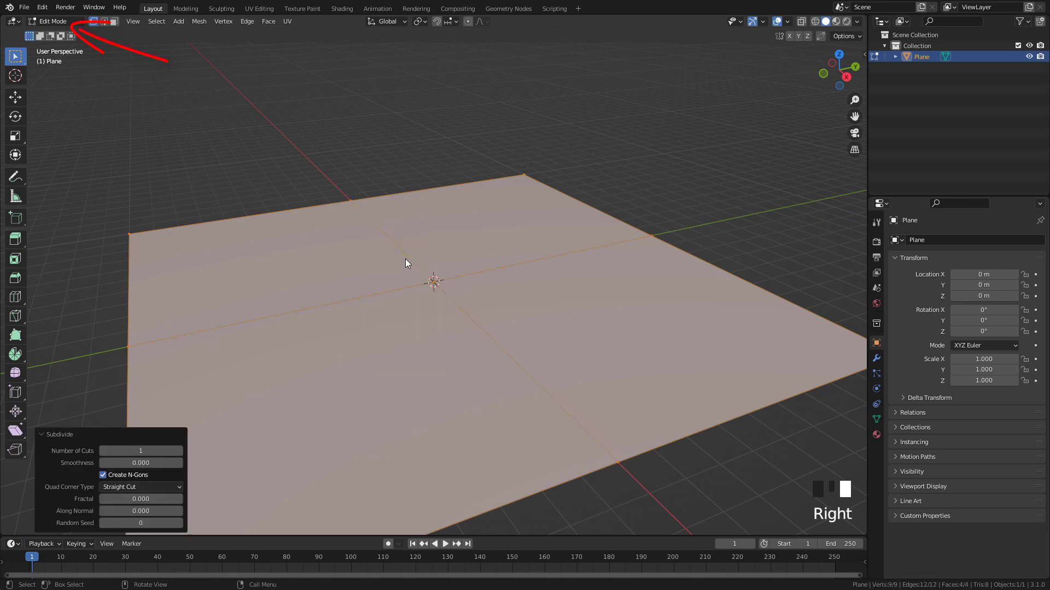
left_click(145, 452)
type("2")
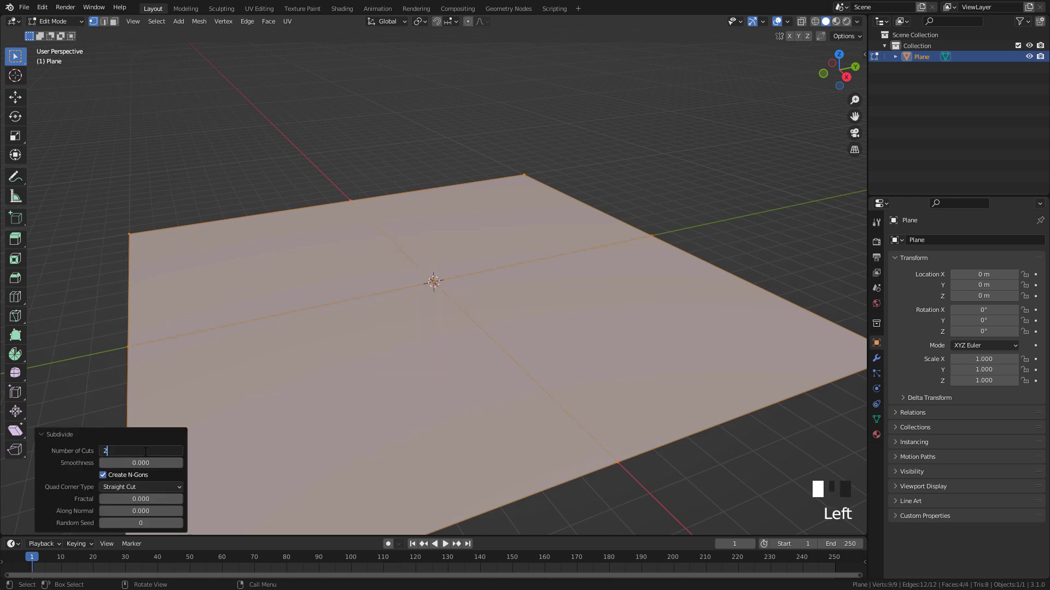
type("0")
key("Return")
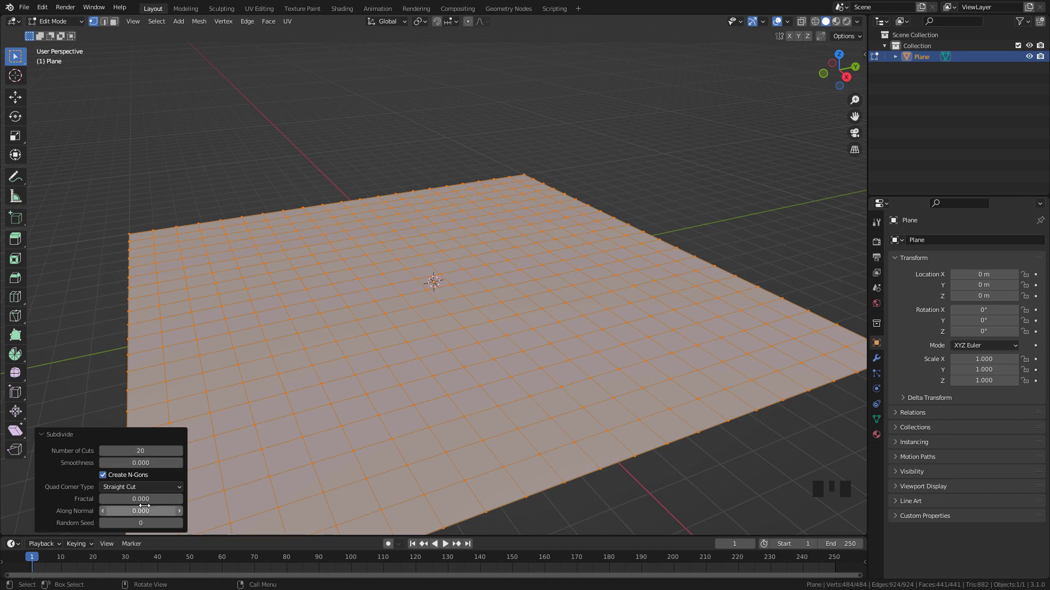
Increase the subdivision's fractal amount to make the plane uneven, and shade it smooth in Object Mode
left_click_drag(140, 500, 178, 500, "shift")
middle_click_drag(506, 273, 475, 274)
key("Tab")
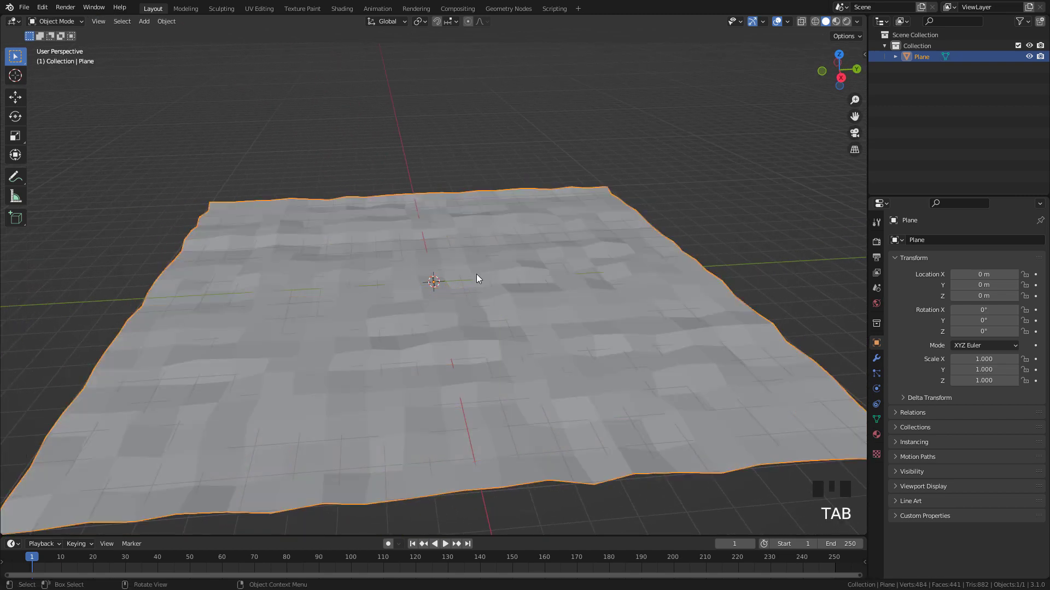
right_click(445, 261)
left_click(445, 262)
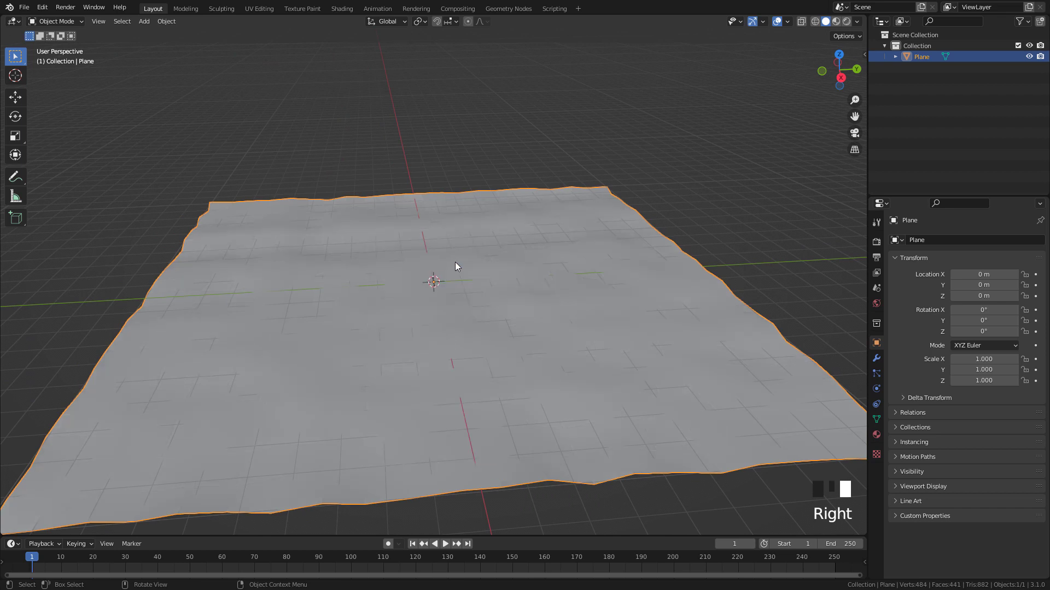
Add a Subdivision Surface modifier to the plane and apply it with the default Catmull-Clark settings
left_click(877, 358)
left_click(927, 240)
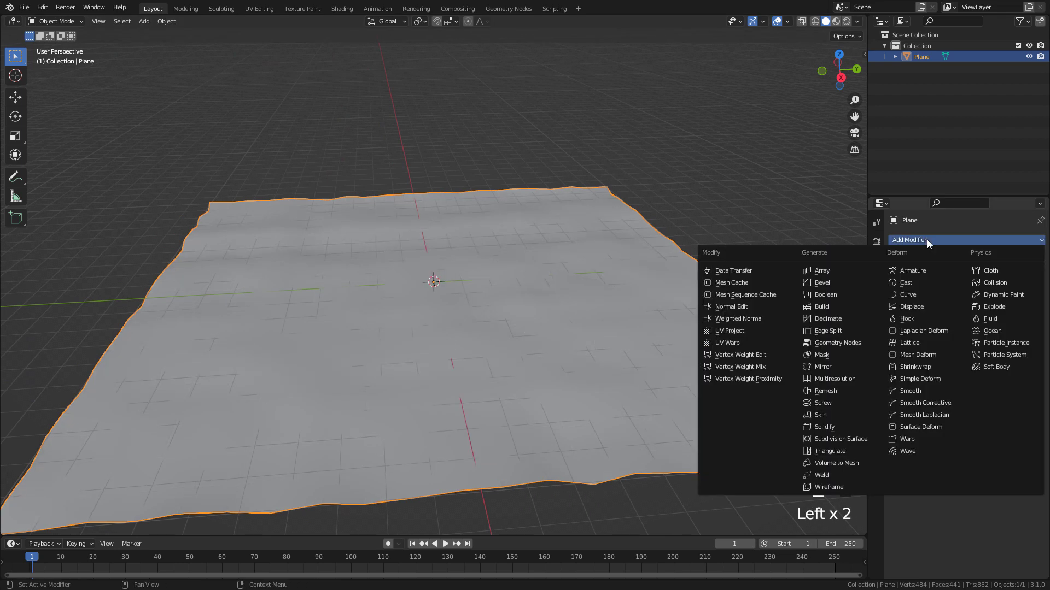
left_click(839, 440)
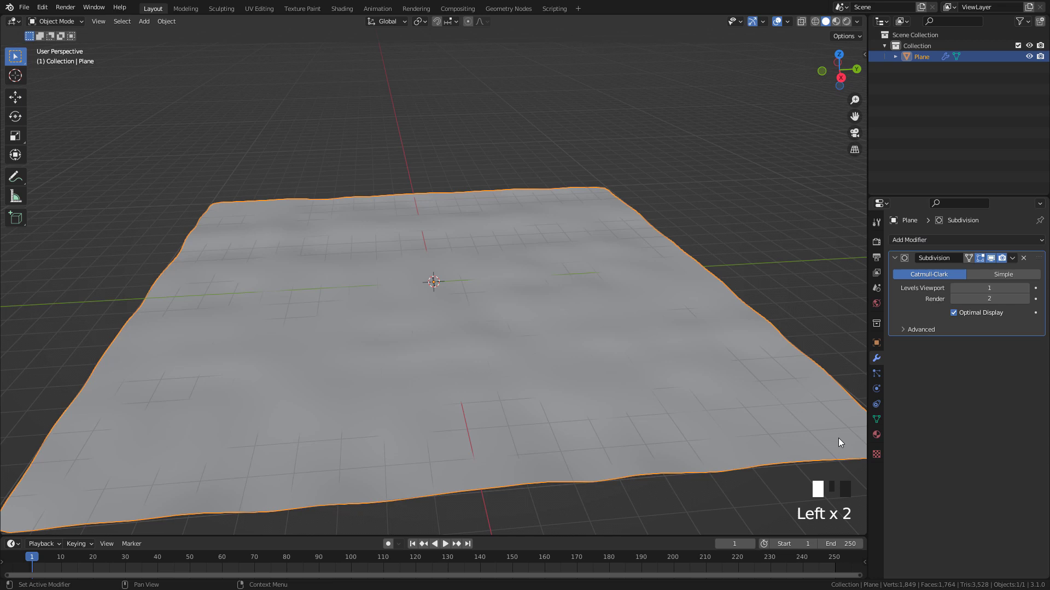
left_click(1013, 258)
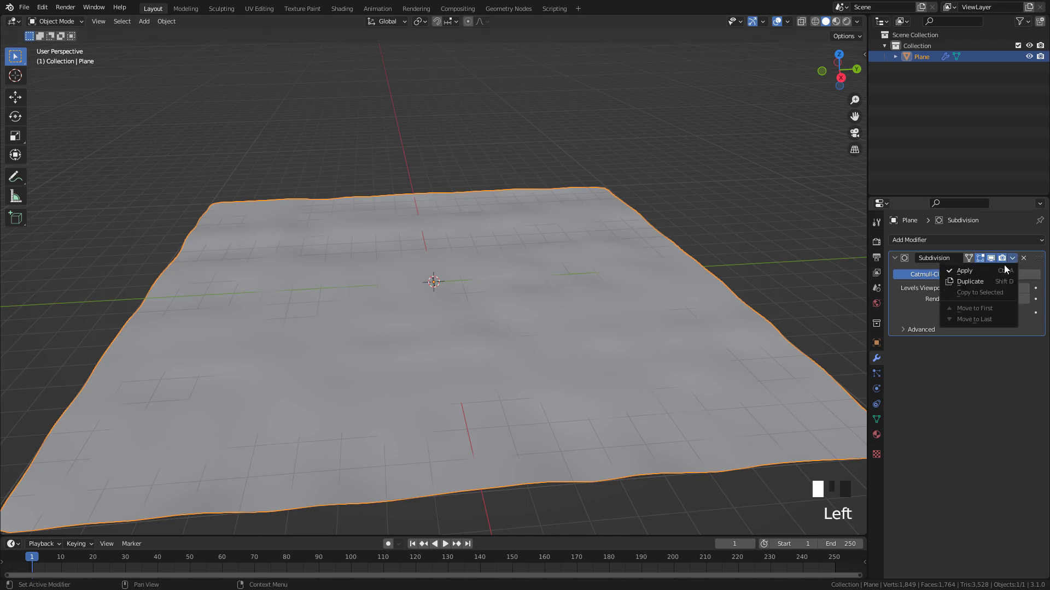
left_click(977, 273)
middle_click_drag(538, 274, 534, 275)
Turn on proportional editing in Edit Mode and raise a vertex near the plane's centre with a wide influence radius
key("Tab")
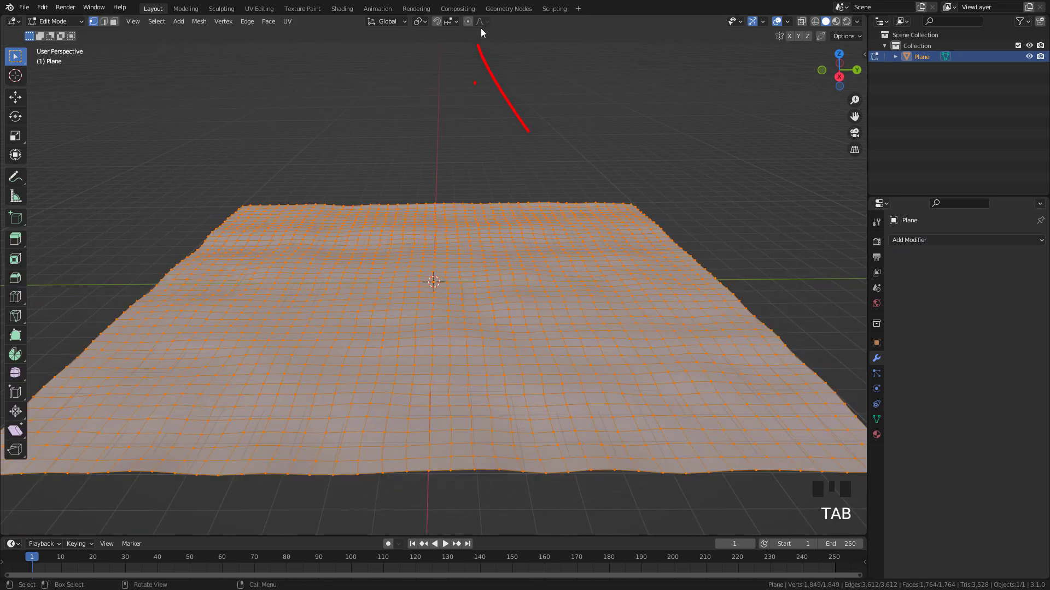
left_click_drag(475, 83, 515, 55)
left_click(468, 21)
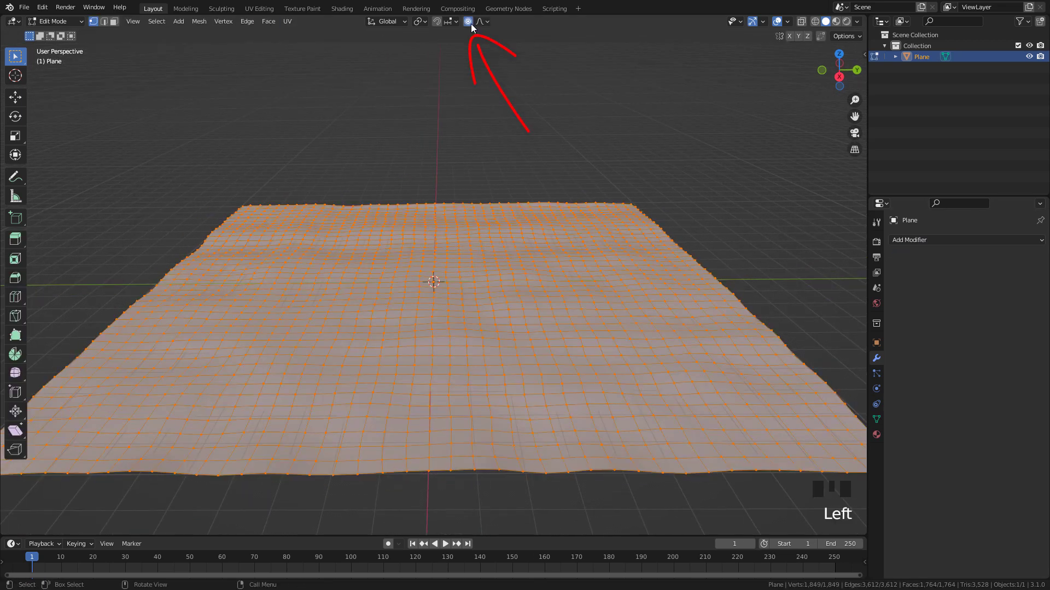
left_click(439, 280)
key("g")
scroll(432, 257, "down", 15)
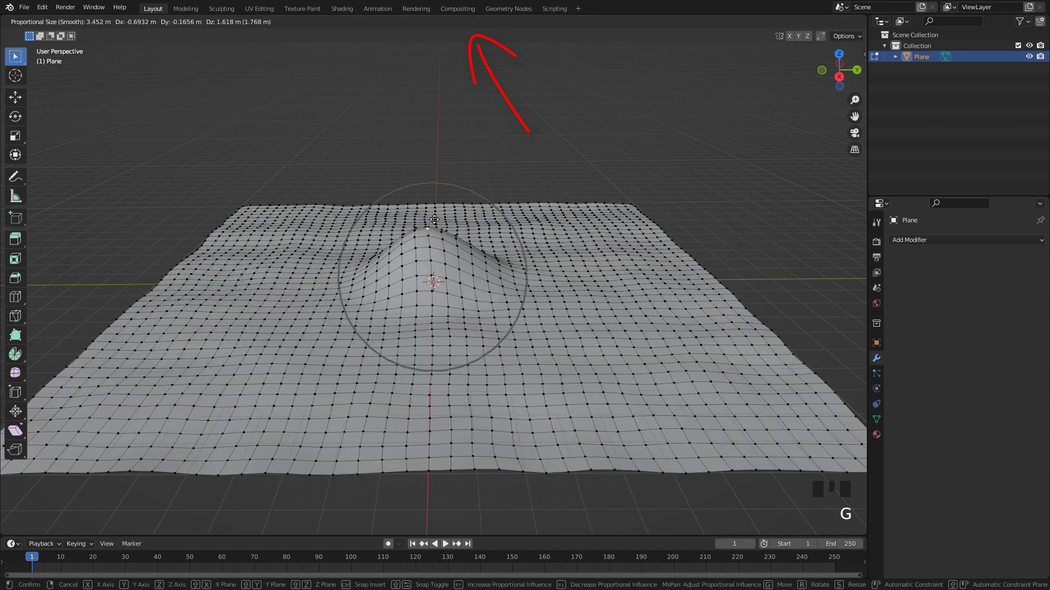
left_click(430, 263)
Move several more vertices across the plane with proportional editing to shape gentle hills and dips, and return to Object Mode
left_click(285, 317)
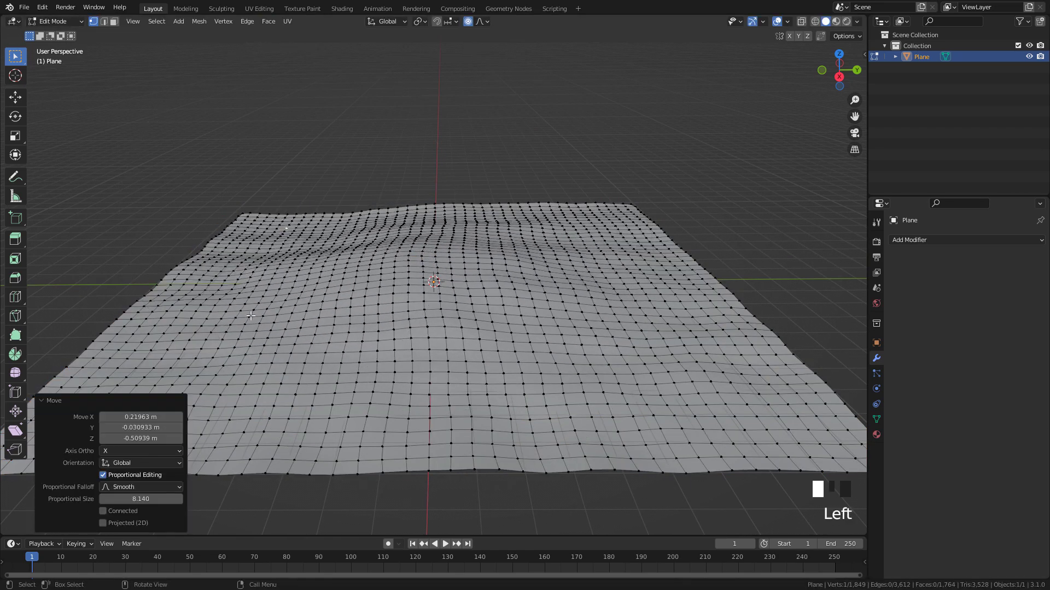
key("g")
left_click(504, 308)
key("g")
left_click(607, 321)
key("g")
left_click(610, 332)
left_click(634, 249)
key("g")
left_click(466, 217)
key("g")
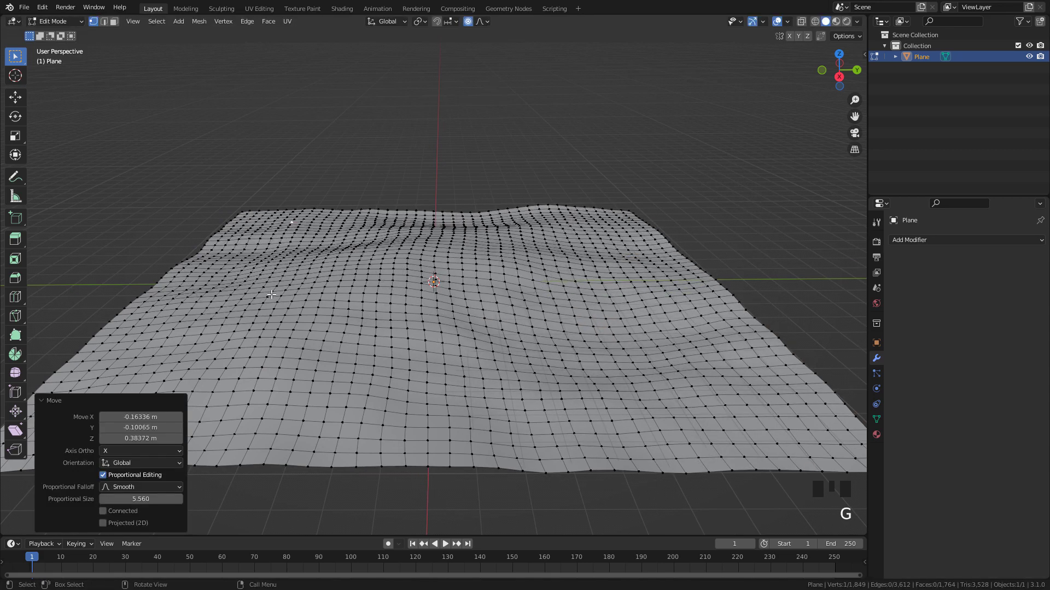
left_click(321, 246)
key("g")
left_click(520, 271)
key("g")
key("Tab")
middle_click_drag(531, 328, 592, 327)
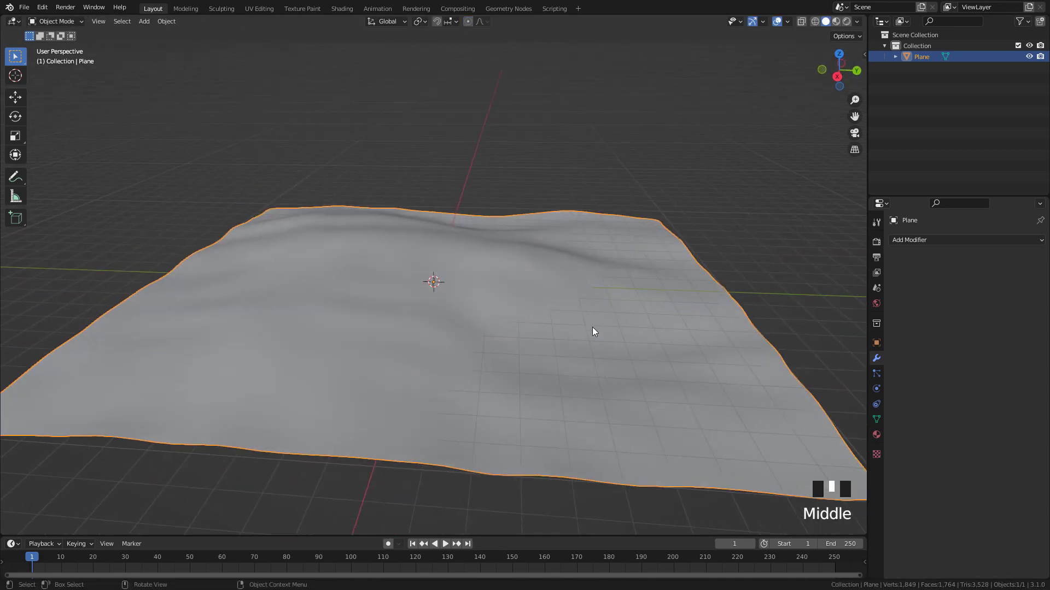
Enlarge the timeline area, change it to an Asset Browser and load the "natural set" library
left_click_drag(152, 534, 164, 298)
left_click(15, 305)
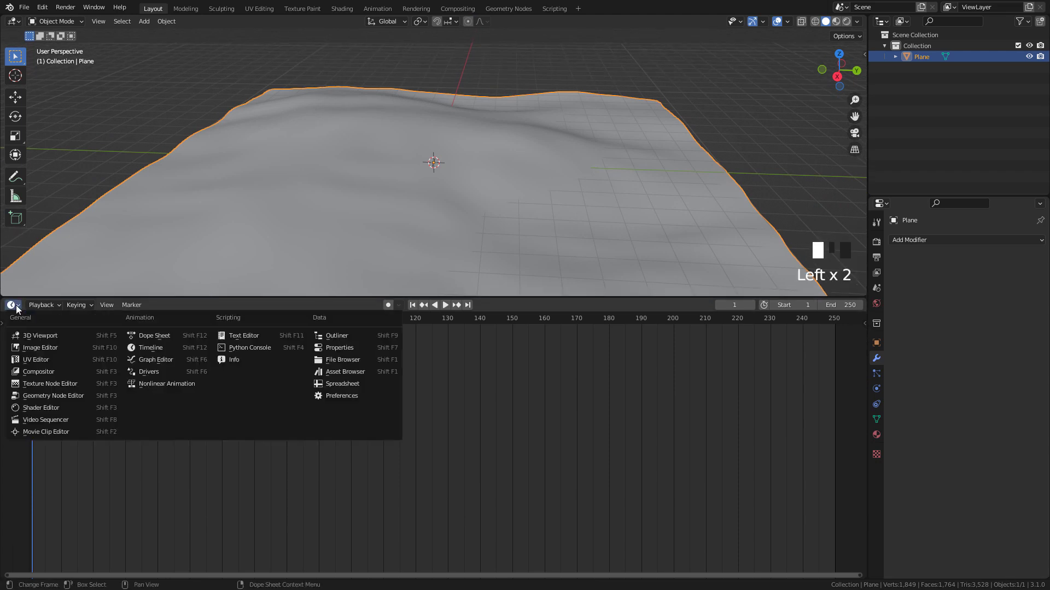
left_click(349, 372)
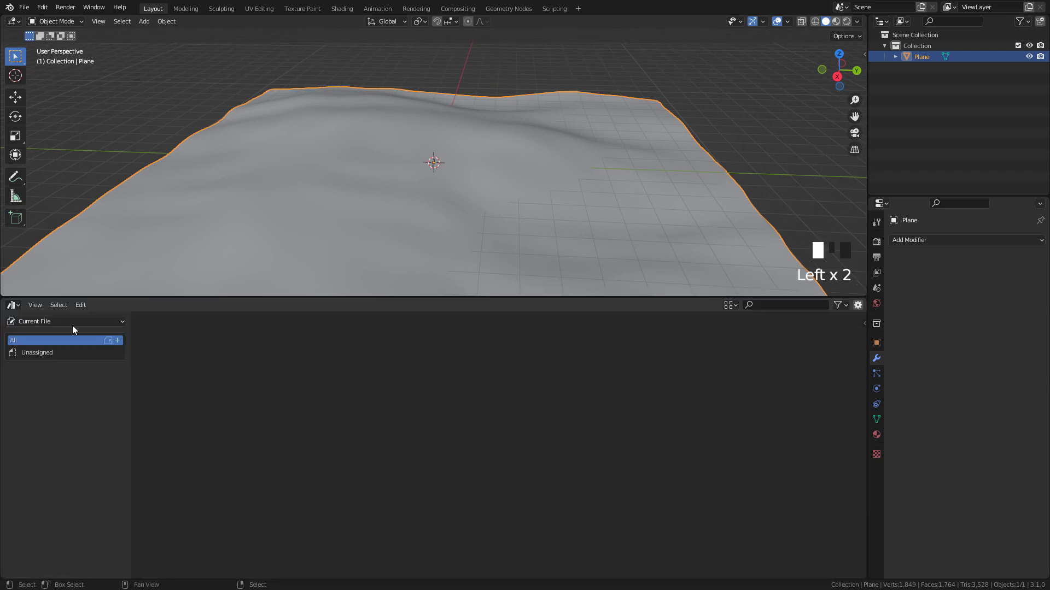
left_click(34, 321)
left_click(34, 389)
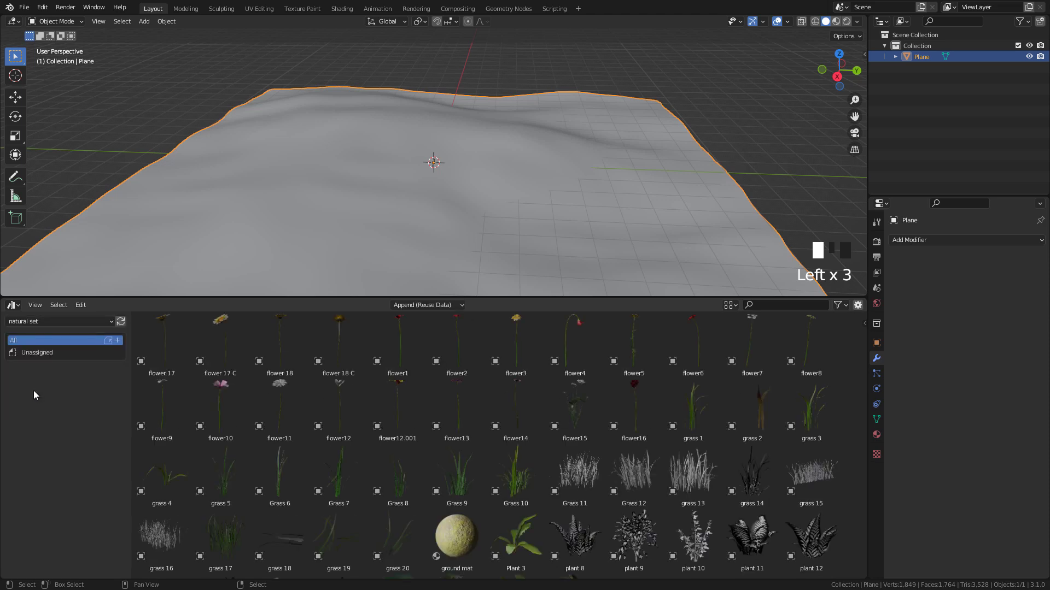
Place the assets grass 20, flower 17, flower 17 C, flower 18 and flower 18 C beside the terrain plane
scroll(627, 184, "down", 3)
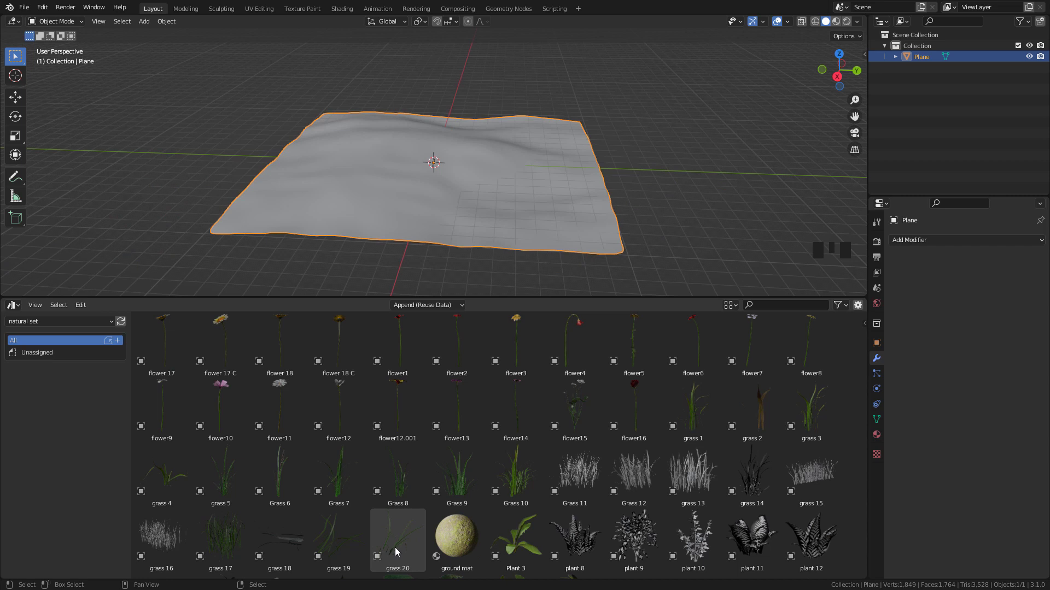
left_click_drag(395, 549, 731, 211)
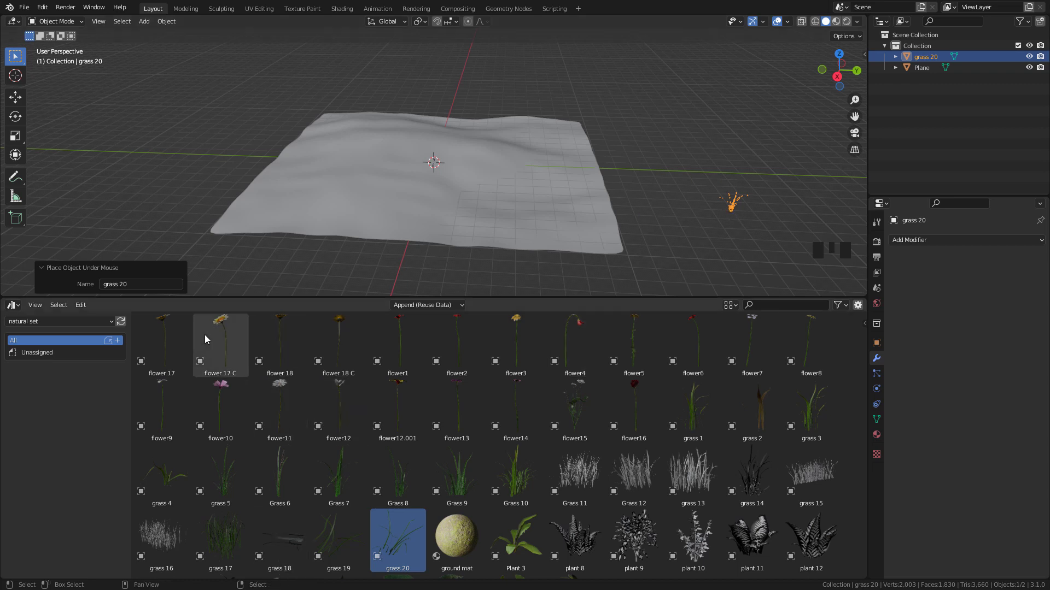
left_click_drag(164, 342, 700, 235)
left_click_drag(229, 343, 709, 248)
left_click_drag(288, 343, 678, 237)
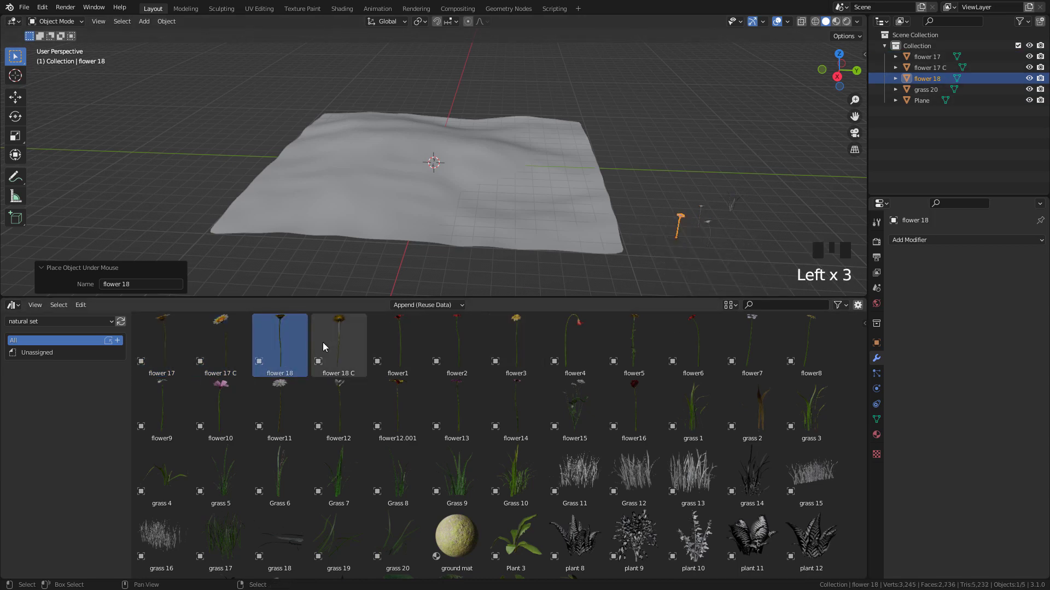
left_click_drag(328, 344, 691, 244)
Display the scene in Material Preview shading and assign the "ground mat" material asset to the terrain plane
left_click(836, 21)
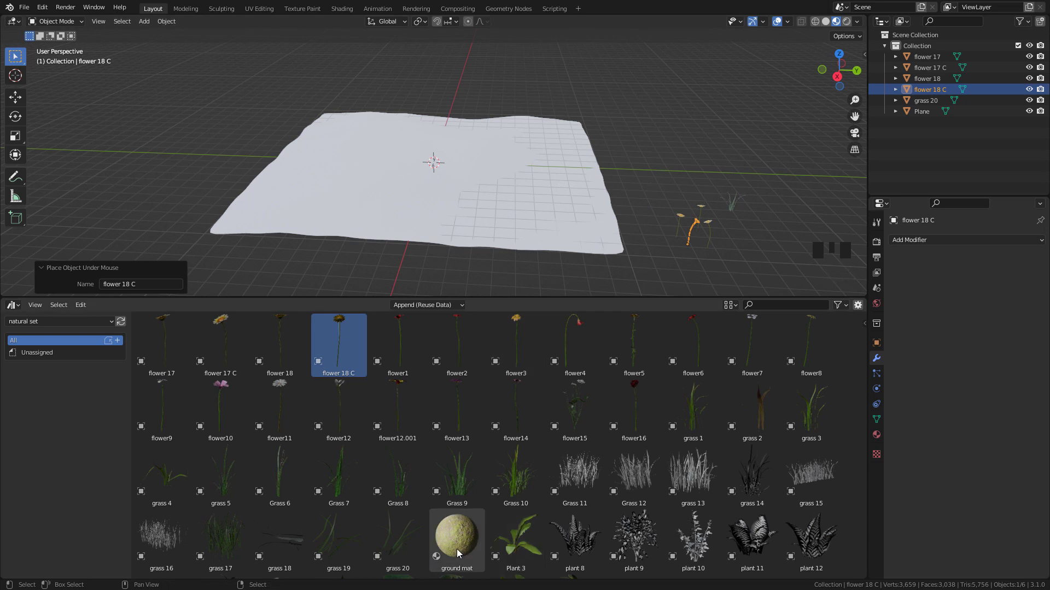
left_click_drag(457, 549, 431, 185)
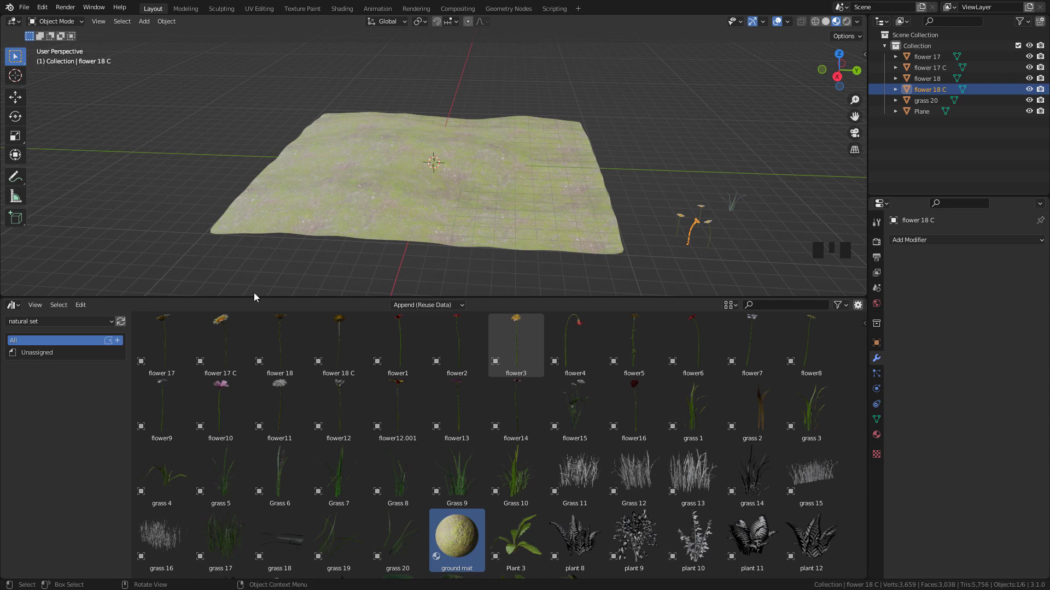
Change the Asset Browser to a Geometry Node Editor and create a new node tree on the plane, spacing its input and output nodes apart
left_click(12, 305)
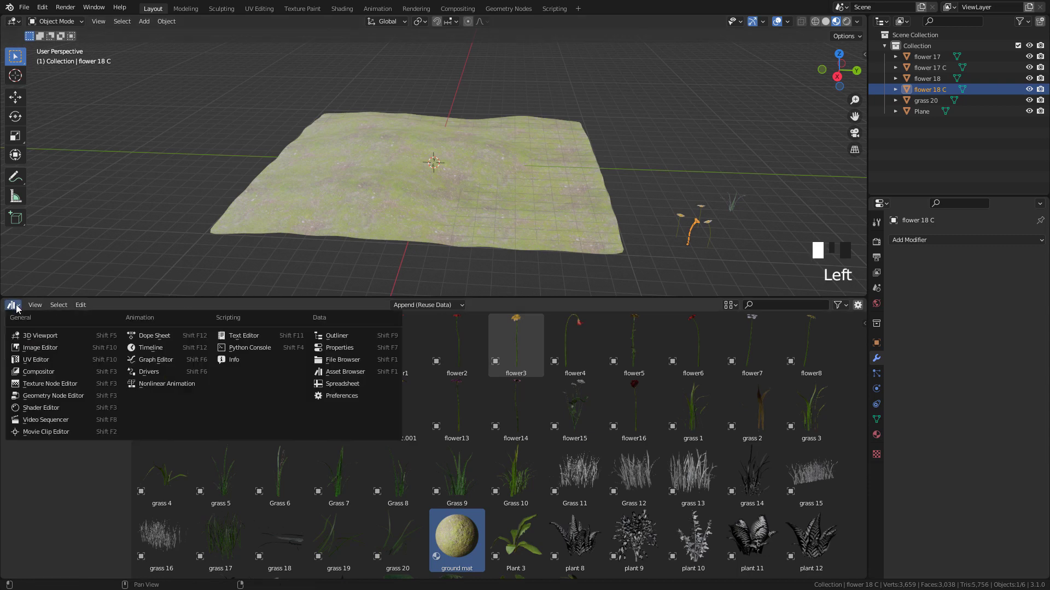
left_click(37, 398)
left_click(447, 238)
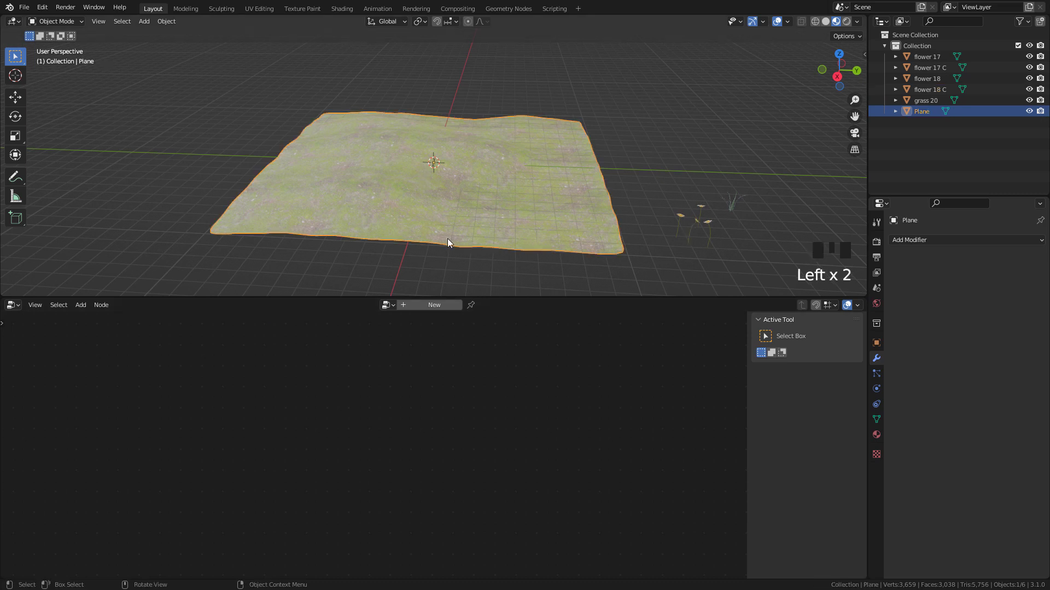
left_click(423, 304)
left_click_drag(303, 453, 188, 446)
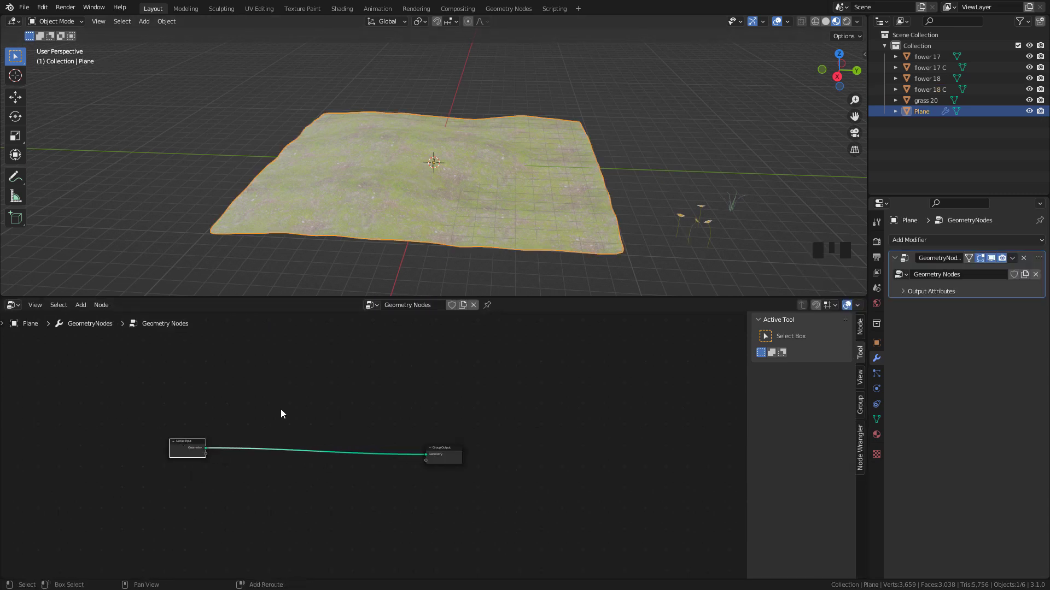
Insert a Distribute Points on Faces node between the Group Input and Group Output nodes
key("shift+a")
left_click(239, 306)
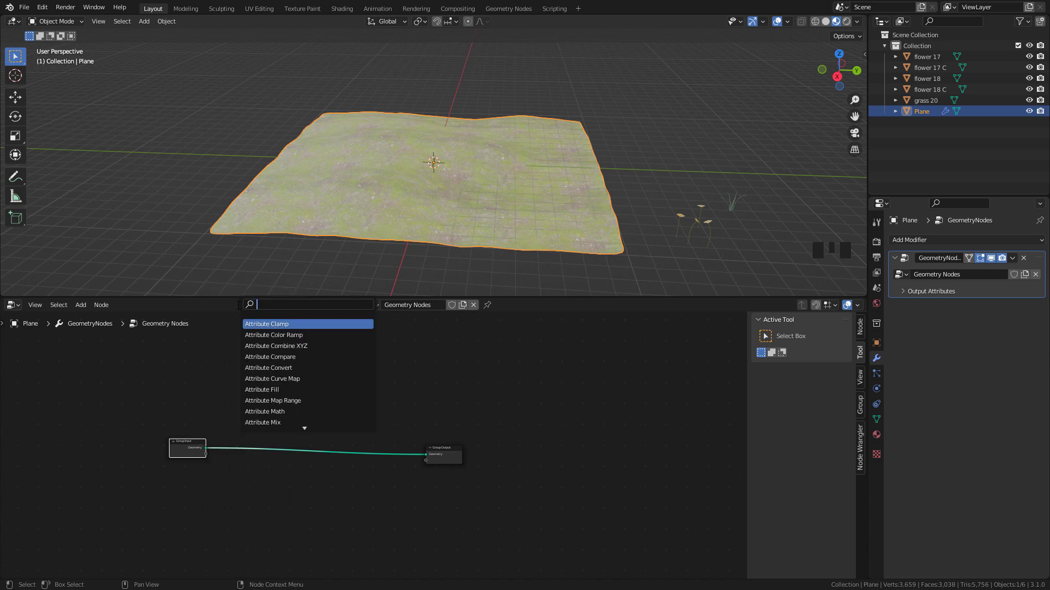
type("distri")
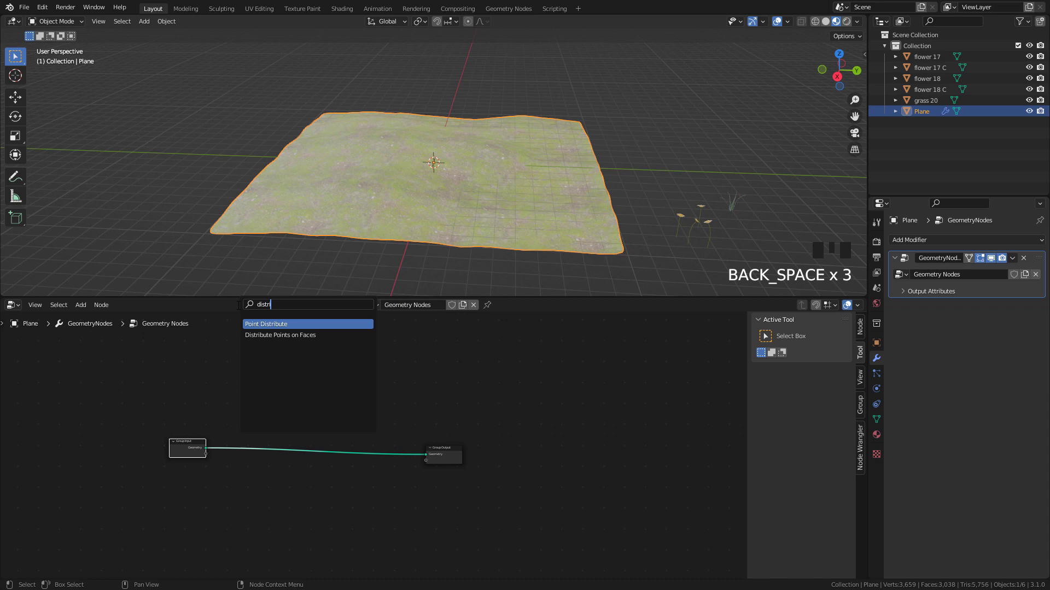
left_click(281, 336)
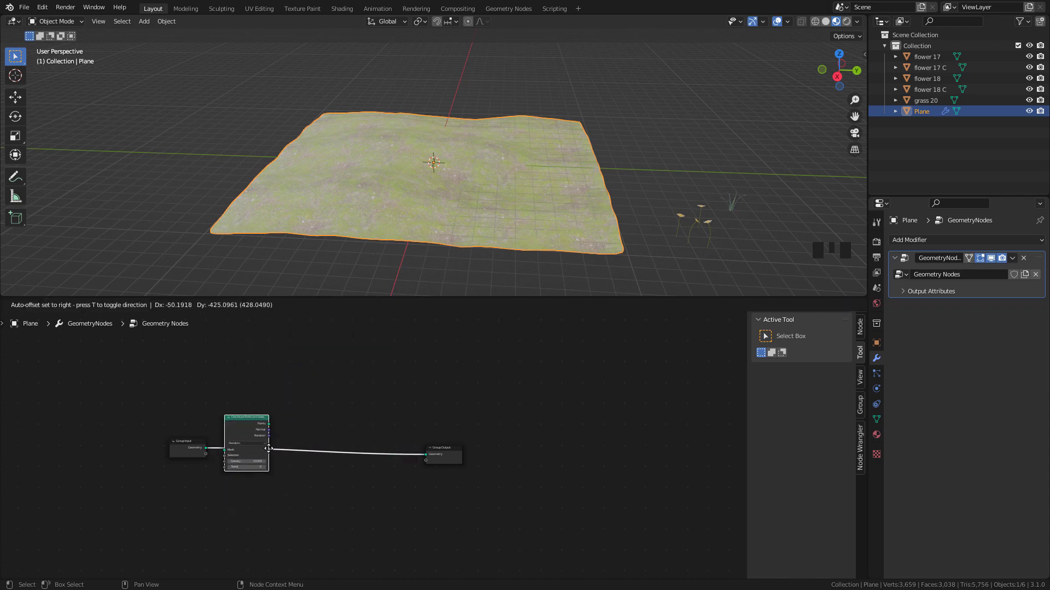
left_click(268, 449)
Insert an Instance on Points node between the Distribute Points on Faces node and the Group Output
key("shift+a")
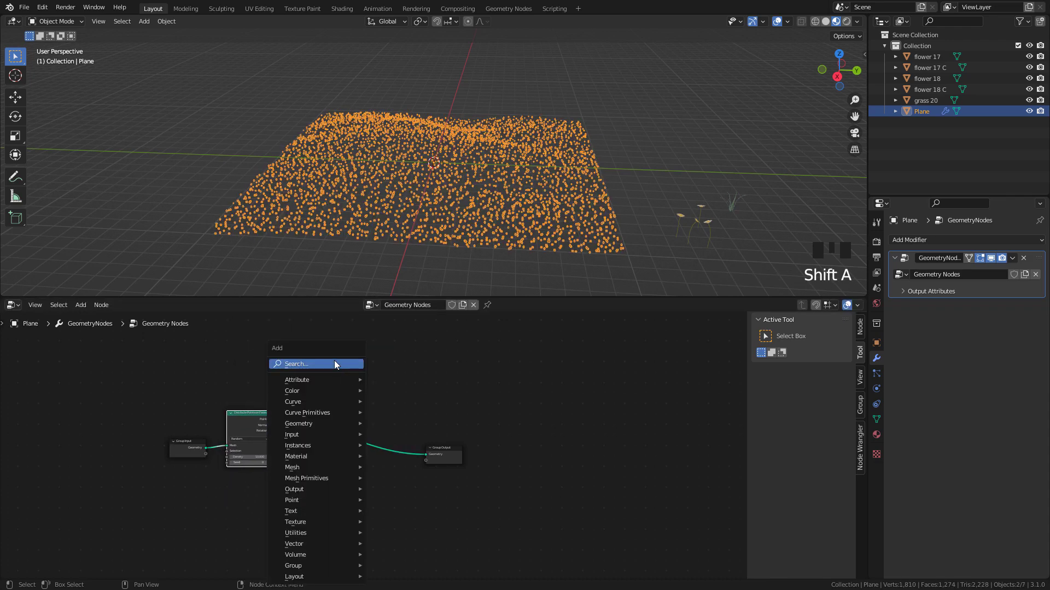
left_click(336, 364)
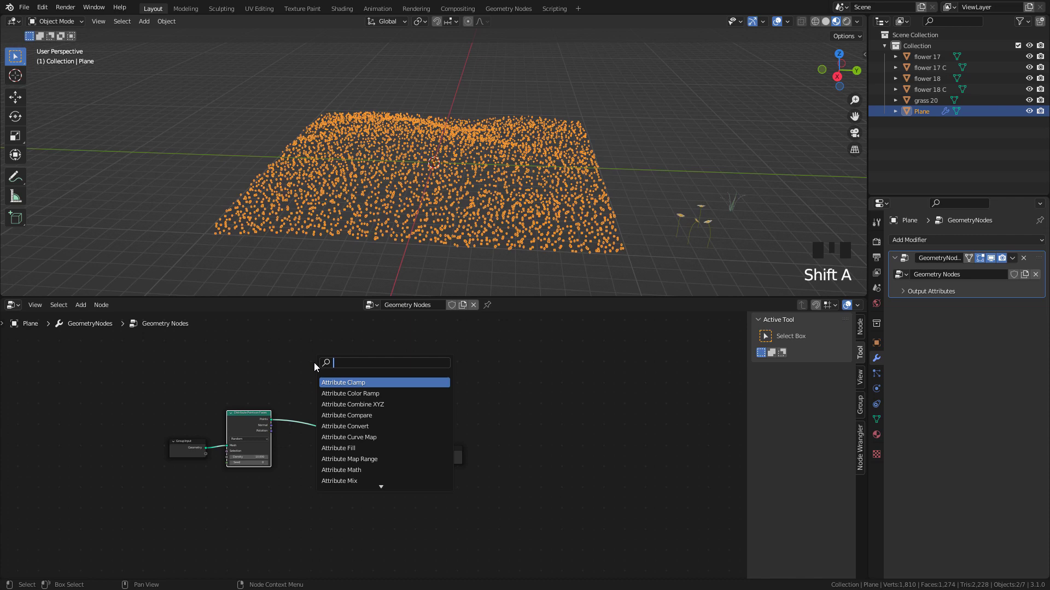
type("inst")
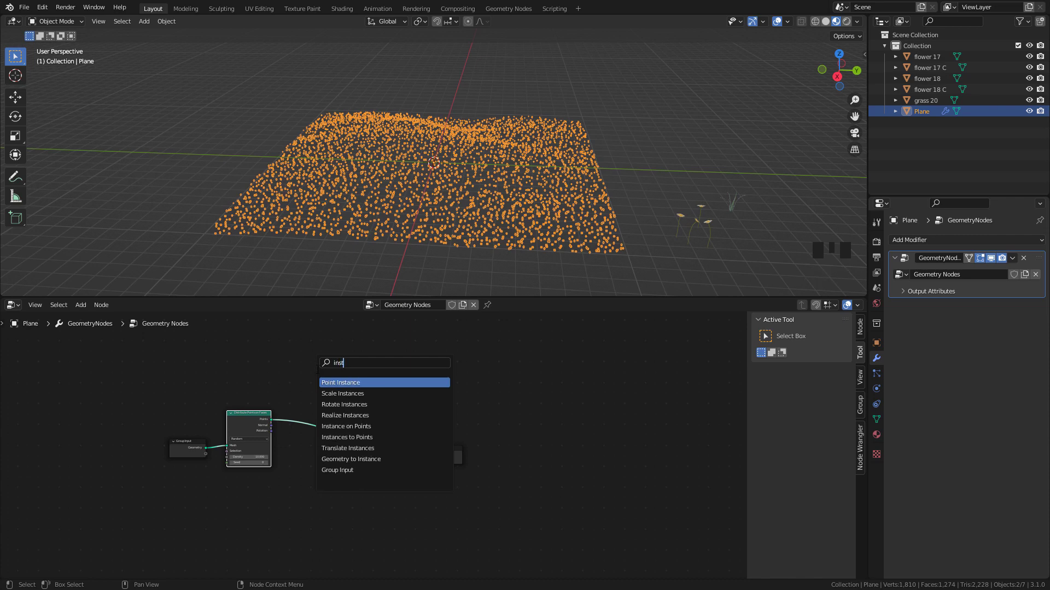
left_click(340, 427)
left_click(396, 465)
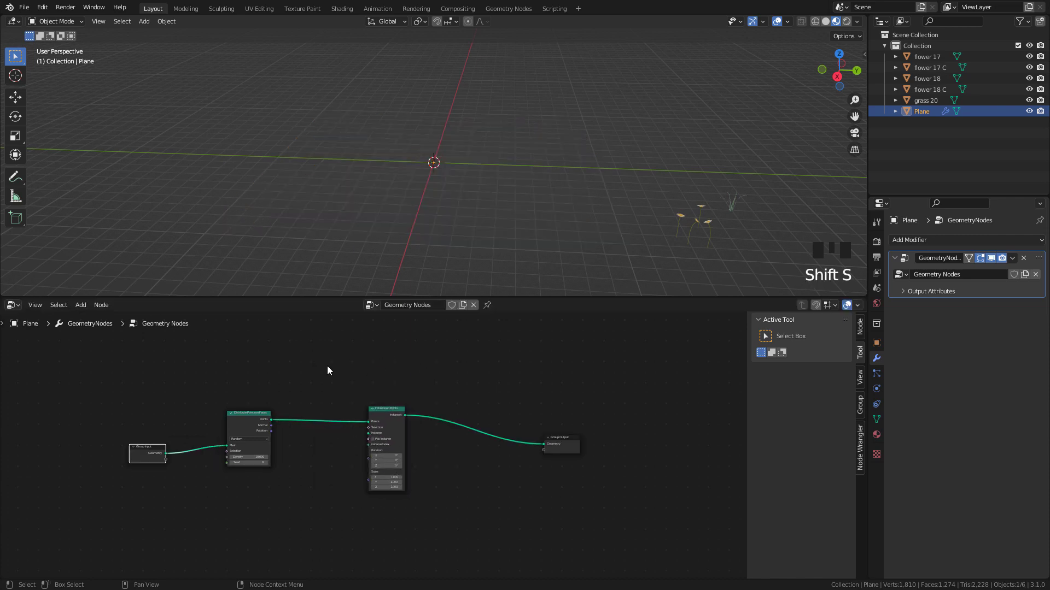
Insert a Join Geometry node before the Group Output and link the Group Input's geometry into it
key("shift+a")
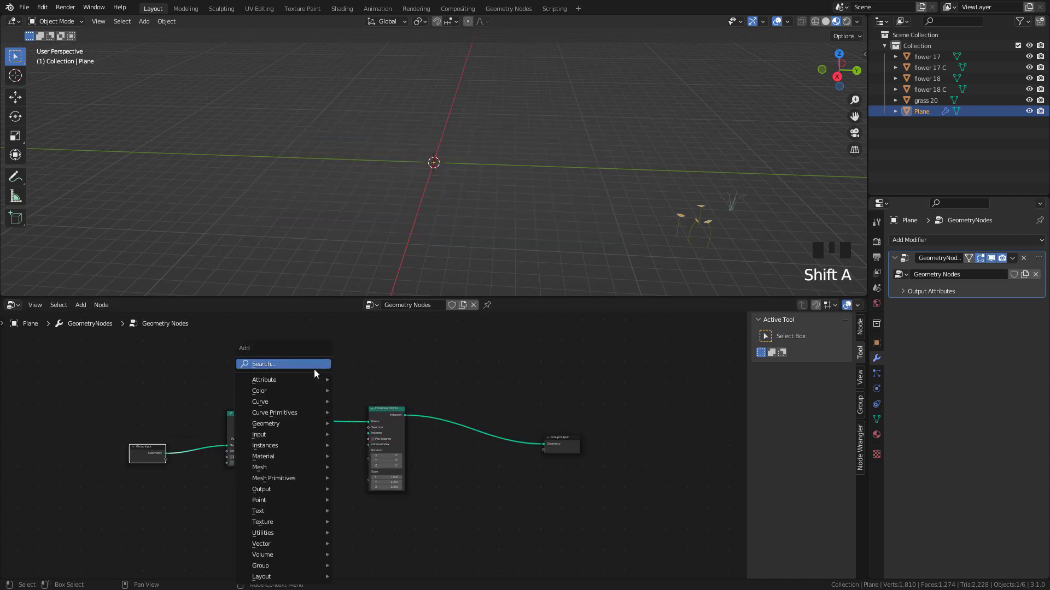
left_click(310, 365)
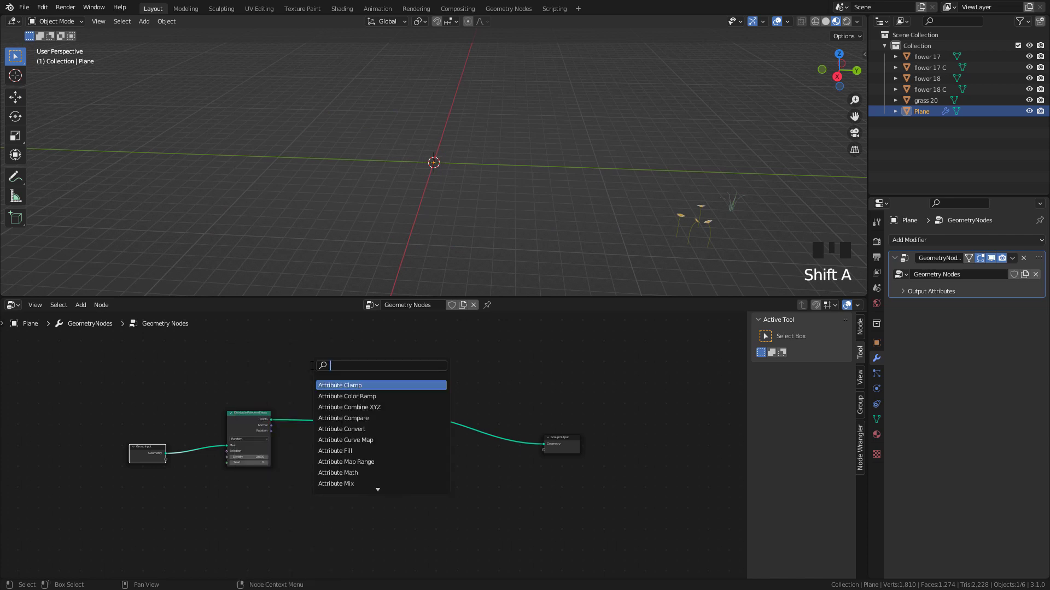
type("join")
left_click(343, 397)
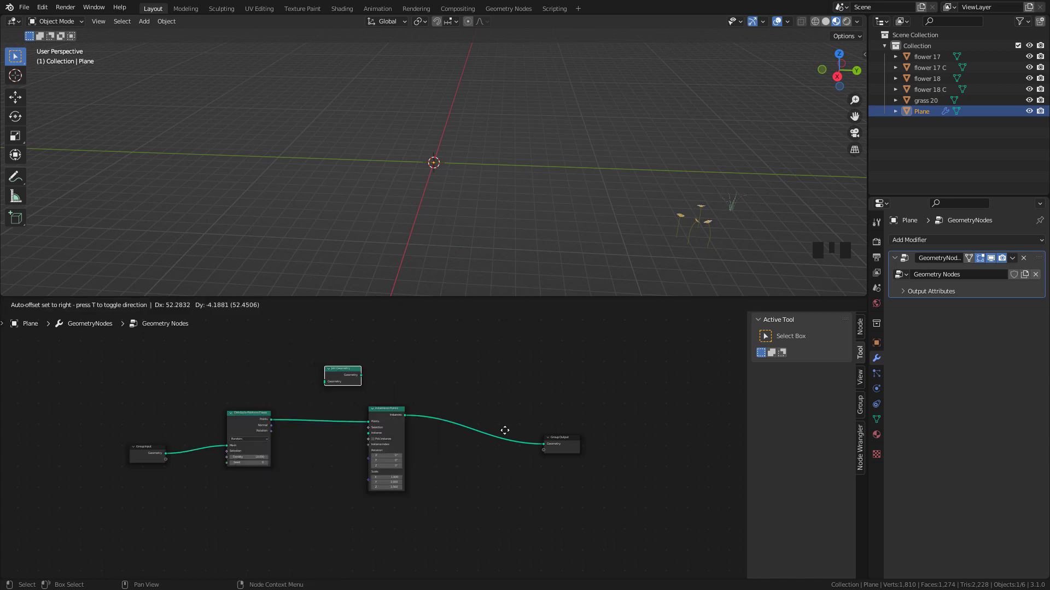
left_click(525, 467)
scroll(111, 455, "up", 3)
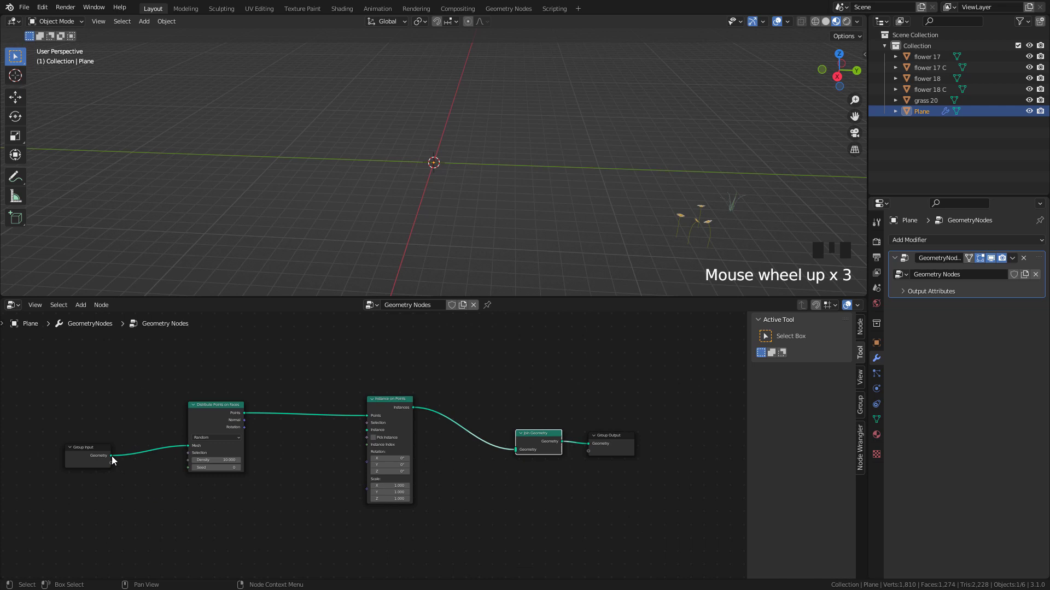
left_click_drag(111, 457, 516, 450)
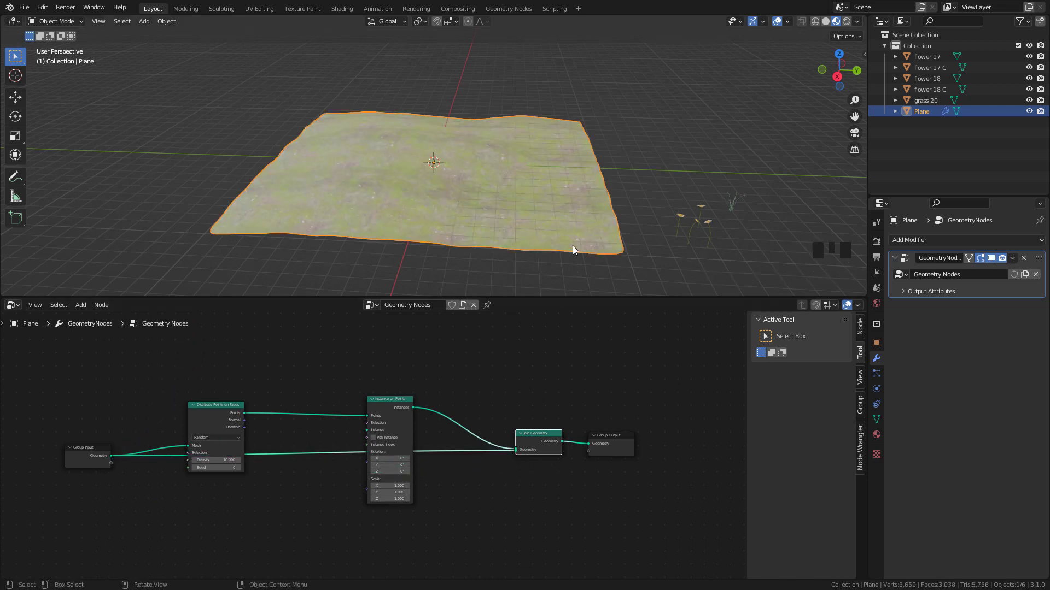
Bring the grass 20 object into the node tree and link its geometry to the Instance input of Instance on Points
left_click_drag(384, 408, 438, 383)
middle_click_drag(536, 191, 465, 181, "shift")
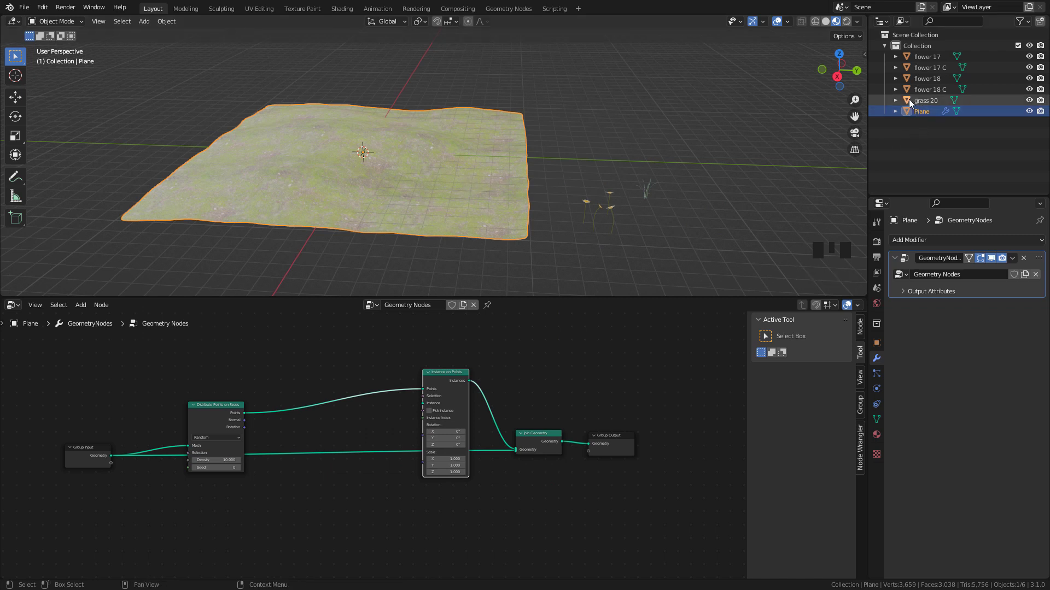
left_click_drag(923, 100, 423, 403)
scroll(474, 165, "up", 4)
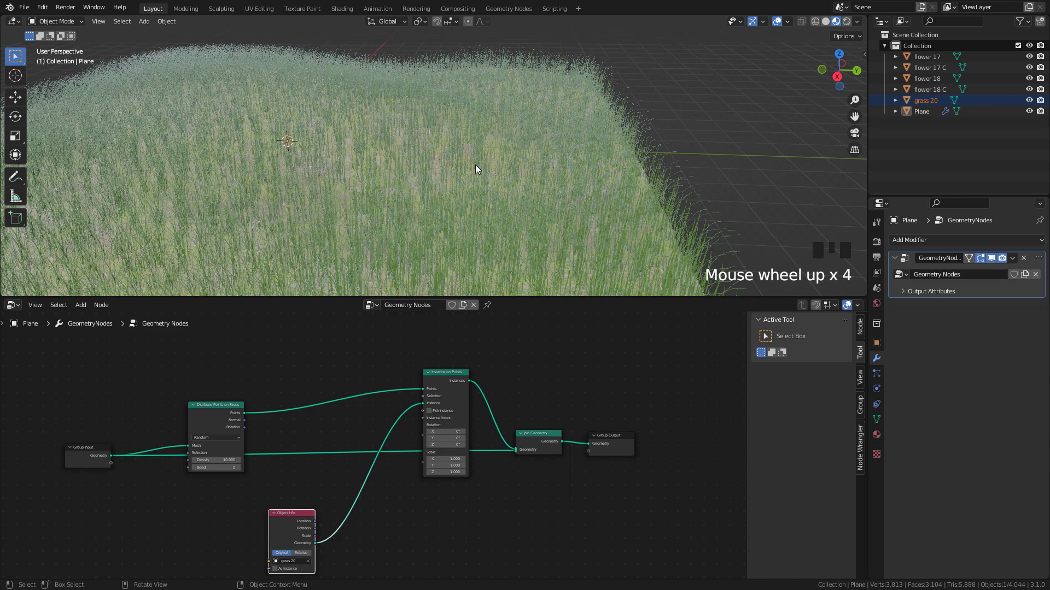
Reduce the density of the Distribute Points on Faces node to 4.700
middle_click_drag(474, 165, 468, 175)
scroll(229, 433, "up", 1)
middle_click_drag(229, 434, 236, 372)
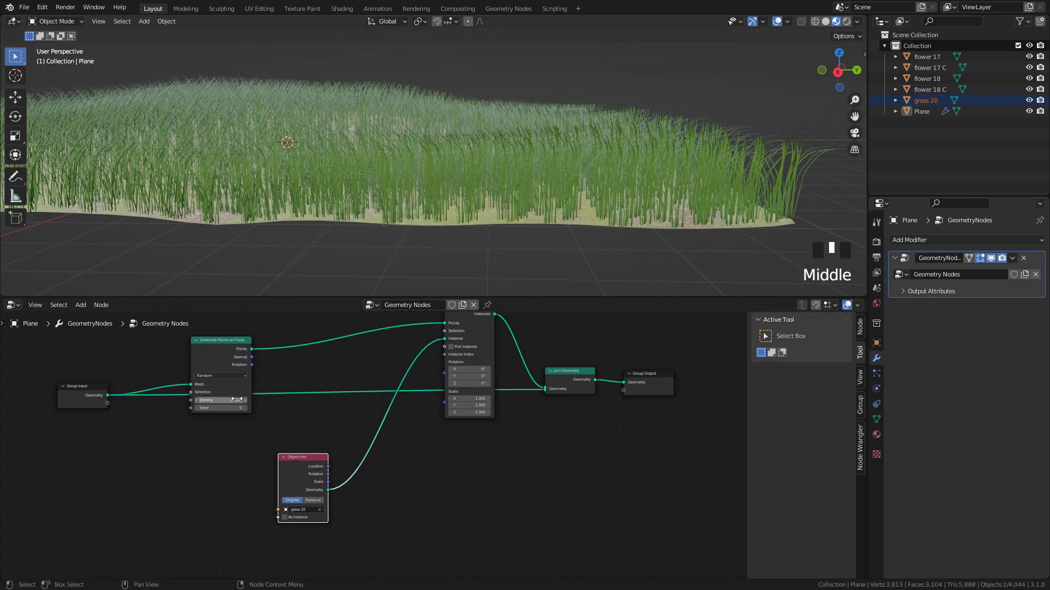
left_click_drag(223, 400, 194, 401)
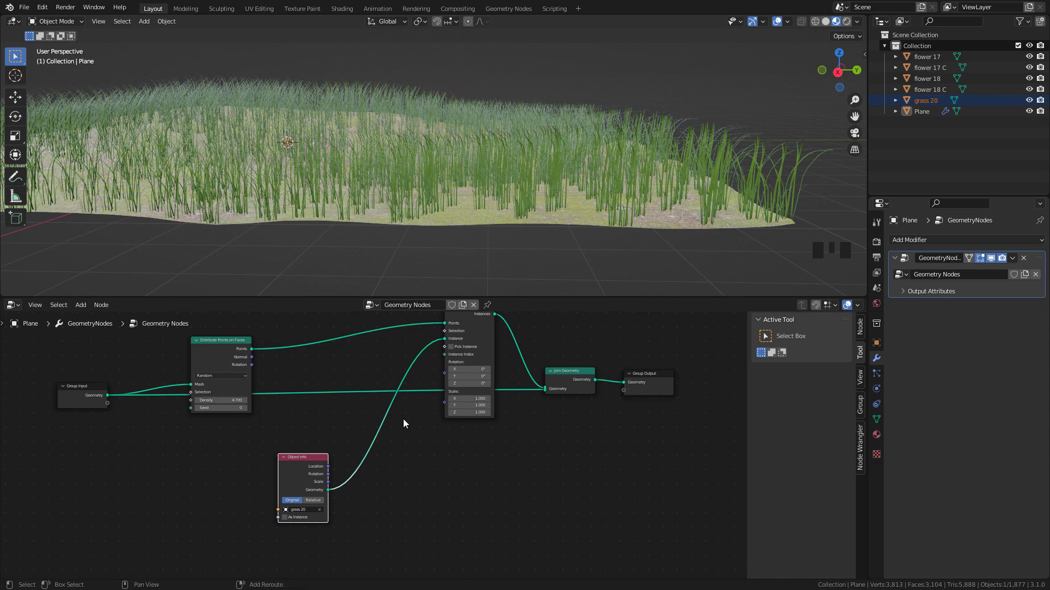
Add a float Random Value node and link its value to the Scale input of Instance on Points
key("shift+a")
left_click(361, 363)
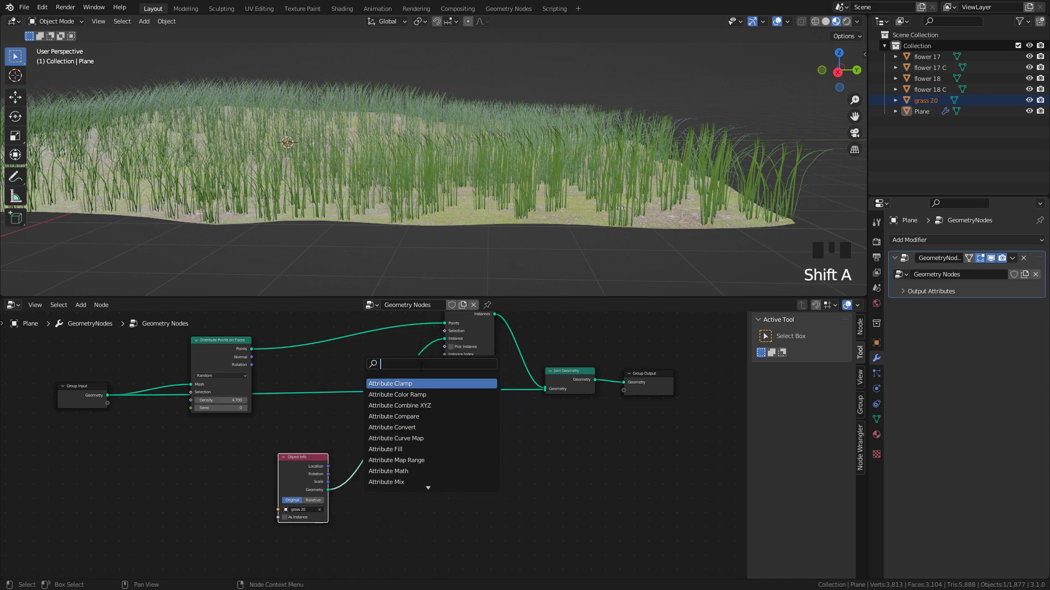
type("ran")
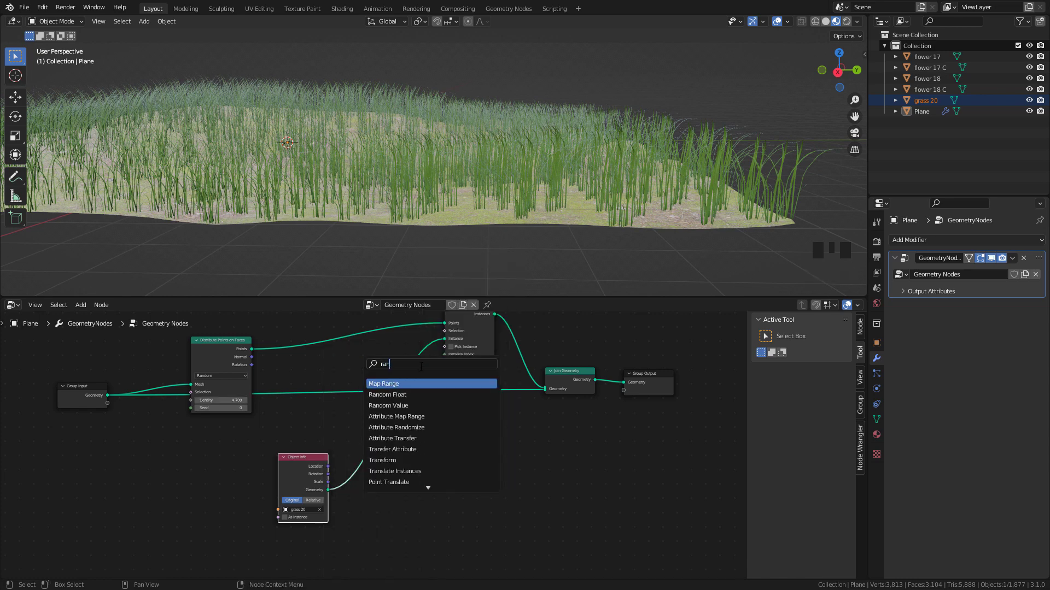
type("d")
left_click(428, 395)
left_click(447, 494)
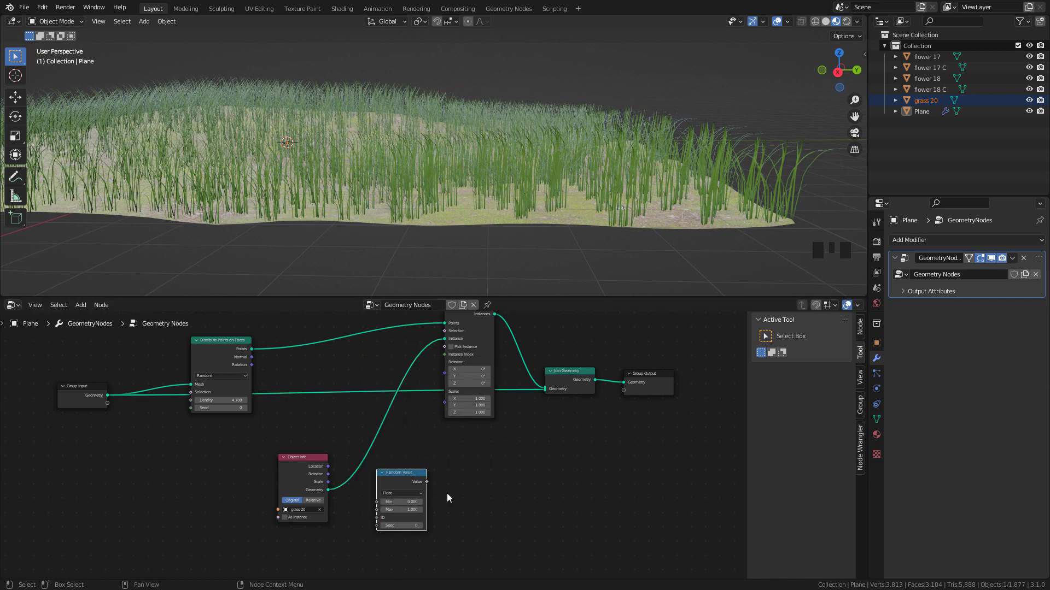
left_click_drag(426, 482, 444, 405)
Set the scale's Random Value to min 0.400, max 0.800 and seed 3, and the point density to 16.100
scroll(473, 480, "up", 4)
middle_click_drag(474, 480, 461, 457)
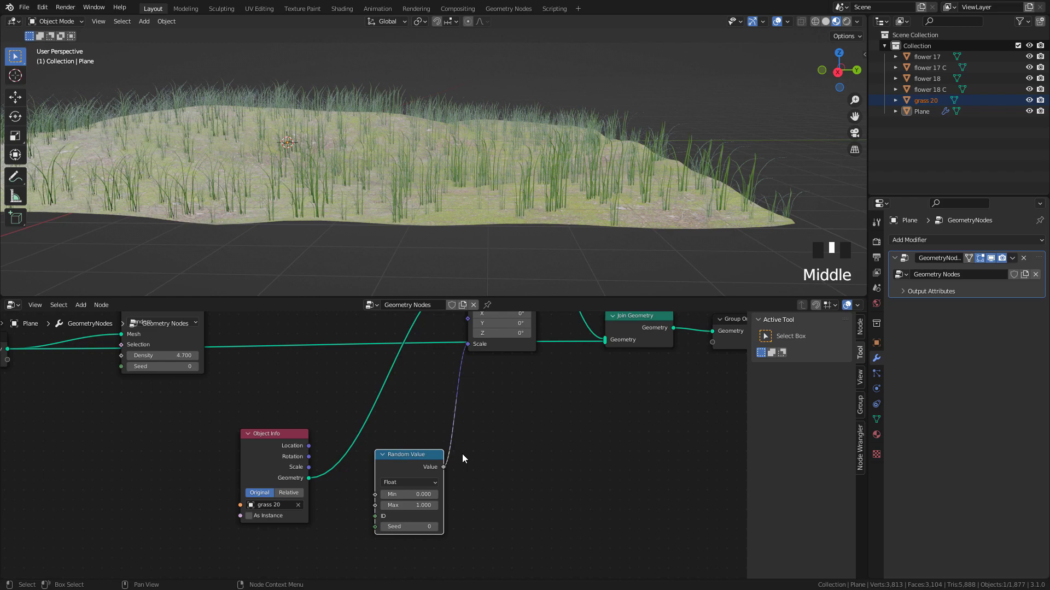
scroll(449, 470, "up", 2)
mouse_move(419, 503)
left_mouse_down()
mouse_move(458, 503)
mouse_move(421, 515)
mouse_move(437, 504)
mouse_move(421, 503)
left_mouse_up()
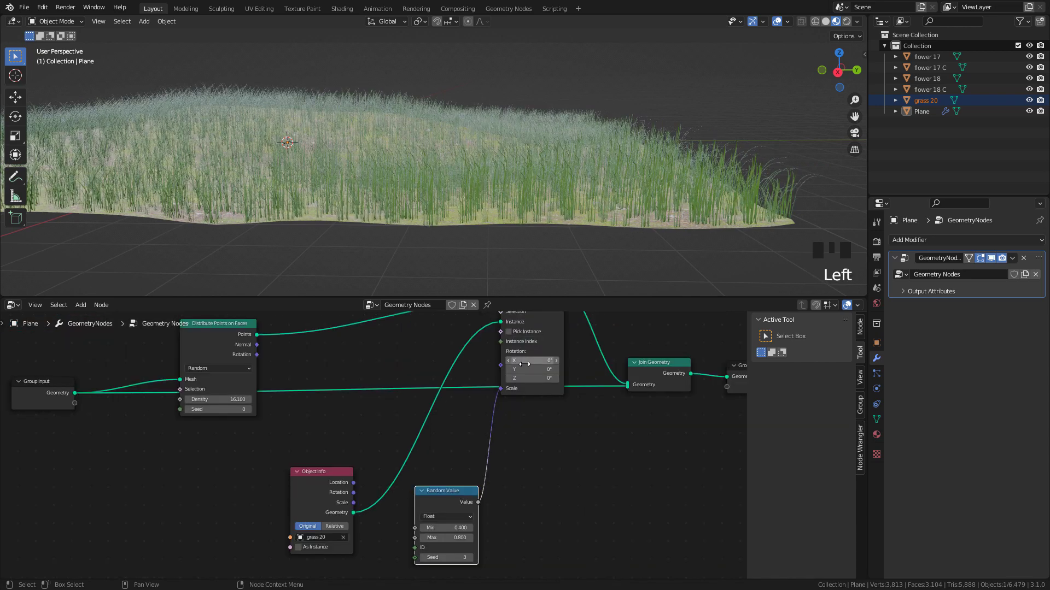
Duplicate the Random Value node, change its data type to Vector and link it to the Rotation input of Instance on Points
left_click(456, 498)
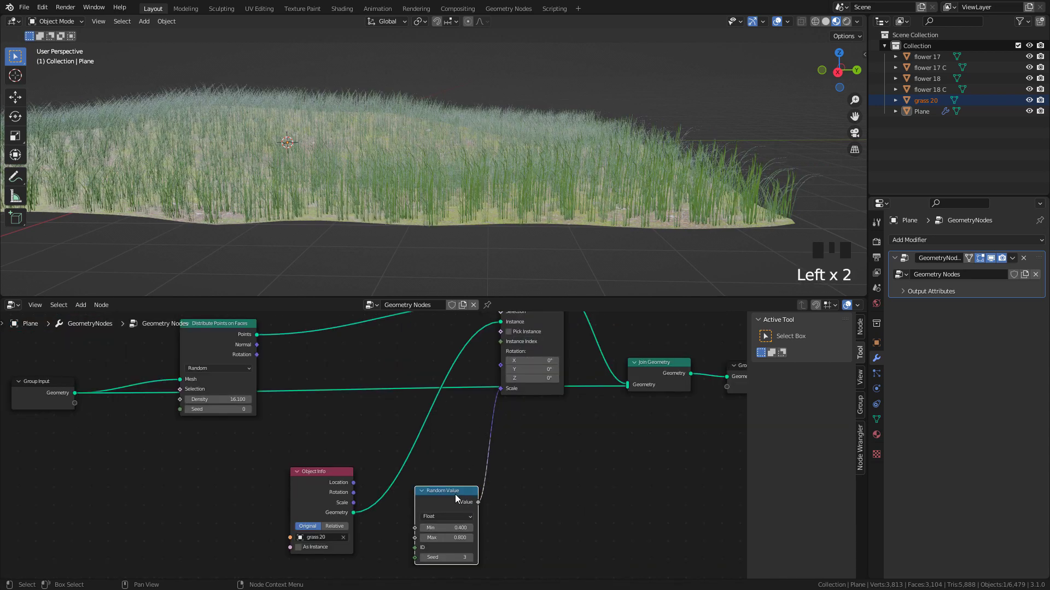
key("shift+d")
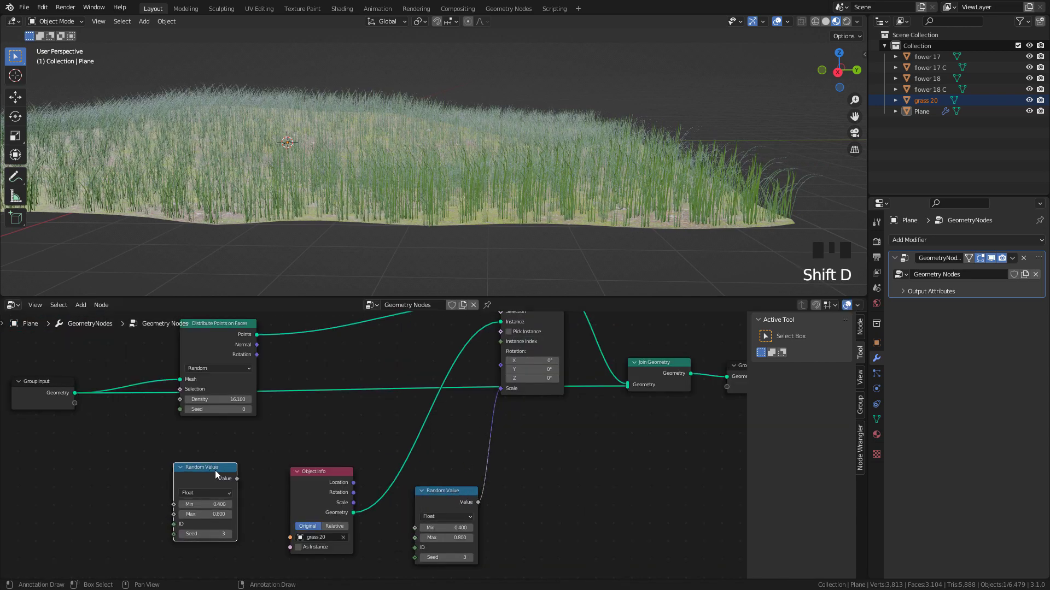
left_click(219, 493)
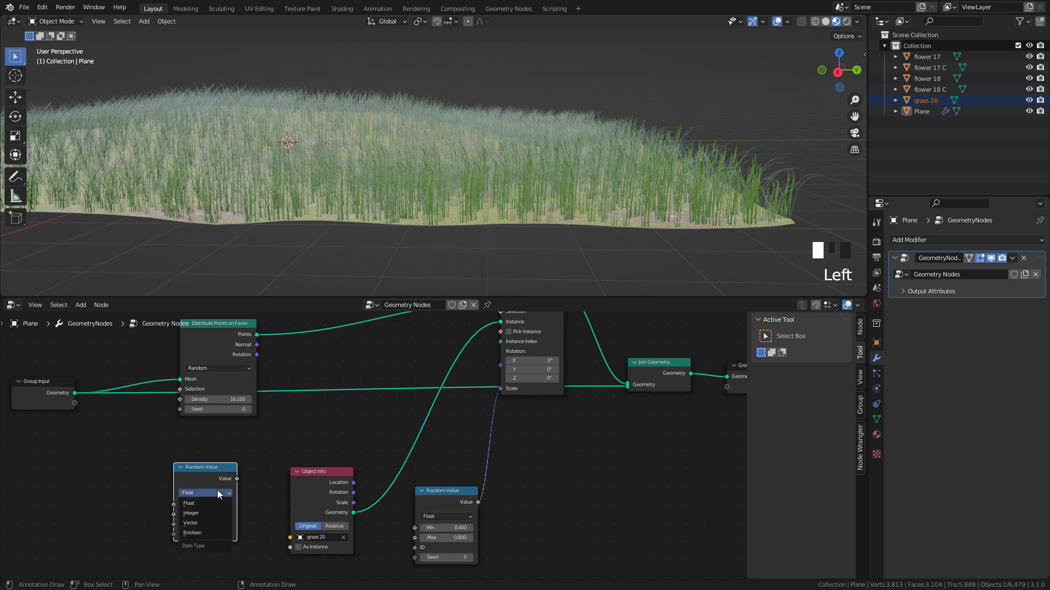
left_click(221, 523)
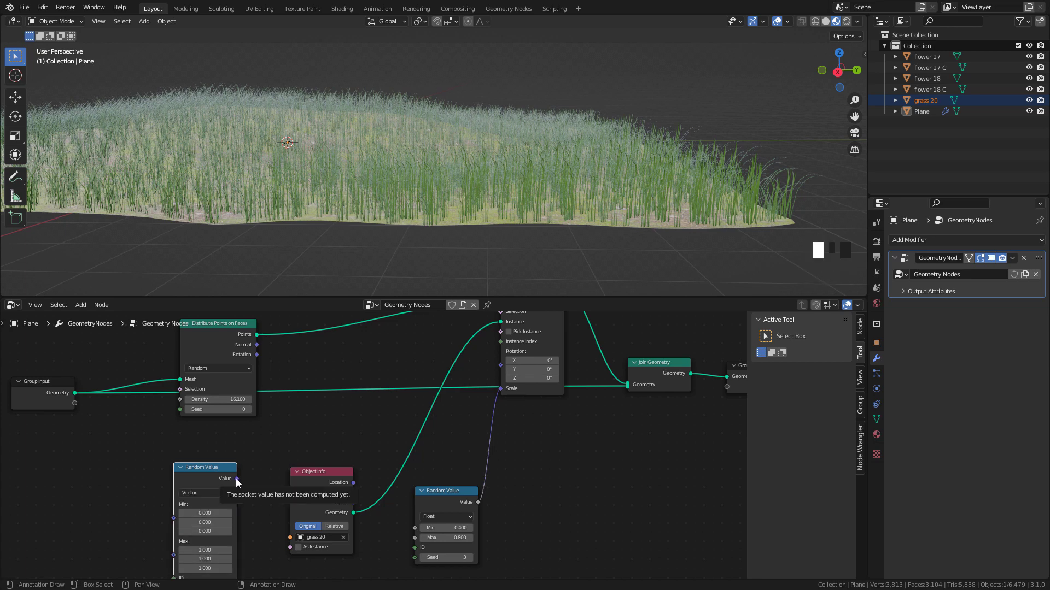
left_click_drag(237, 480, 498, 388)
Set the maximum X and Y of the vector Random Value node to 0
middle_click_drag(310, 492, 413, 396)
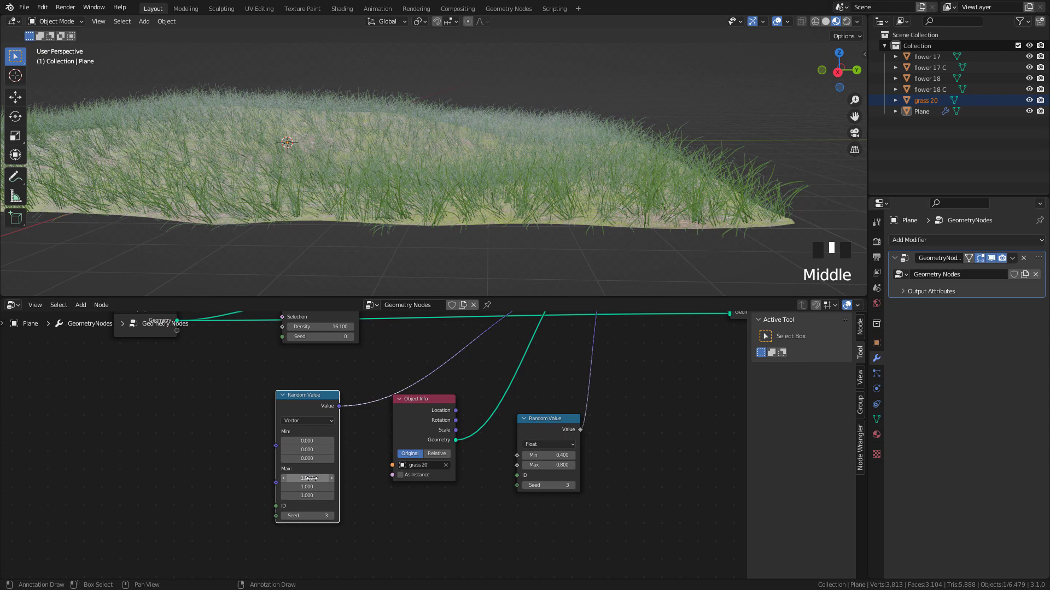
left_click(312, 479)
type("0")
key("Return")
left_click(314, 487)
type("0")
key("Return")
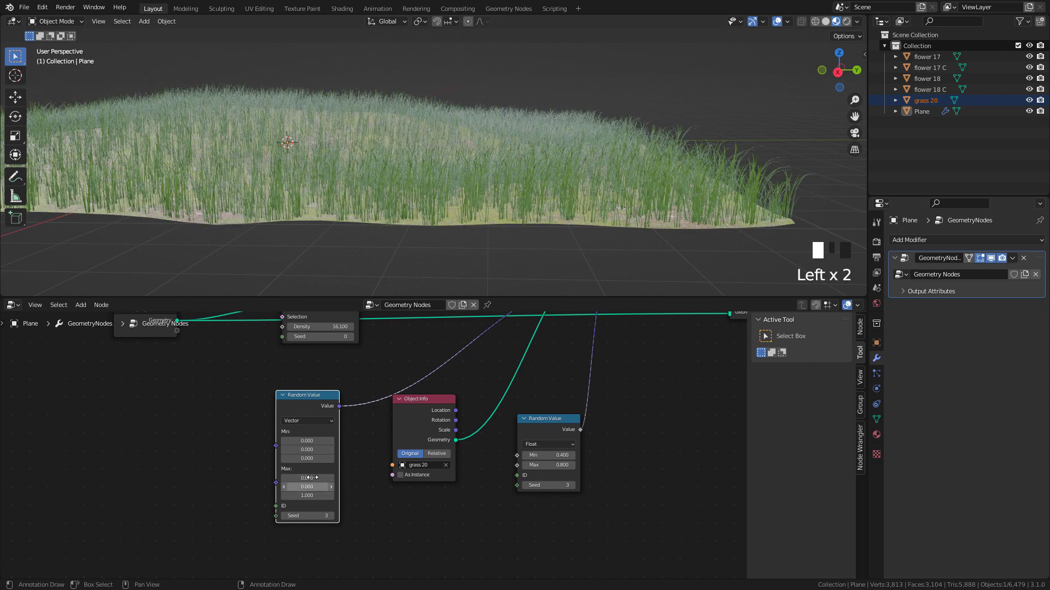
Set the vector Random Value node's Z range to a maximum of 24.900 and a minimum of -4.300
left_click_drag(309, 496, 435, 496)
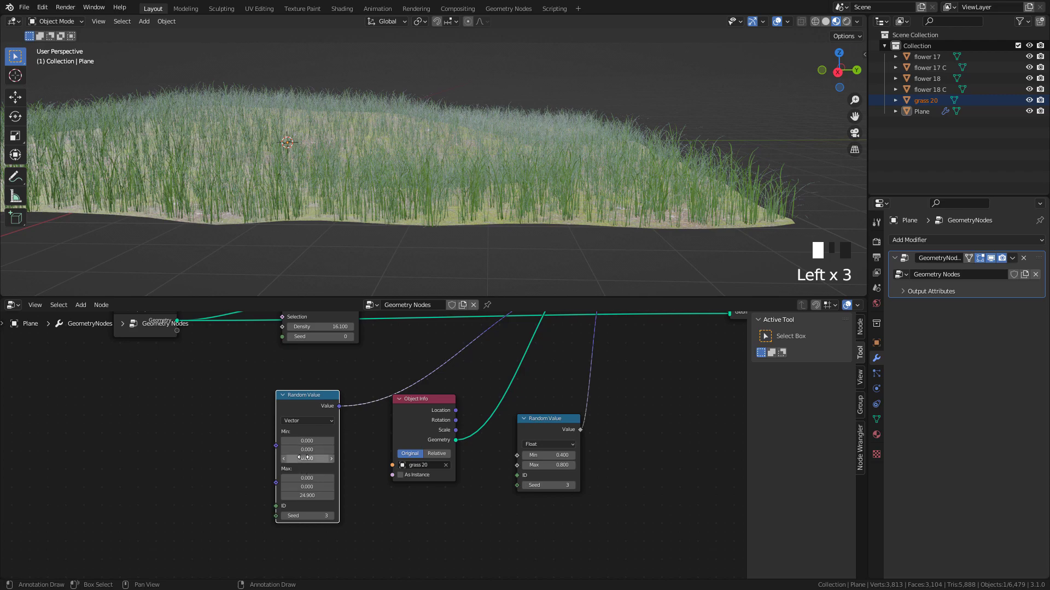
left_click_drag(306, 458, 287, 458)
scroll(447, 225, "up", 1)
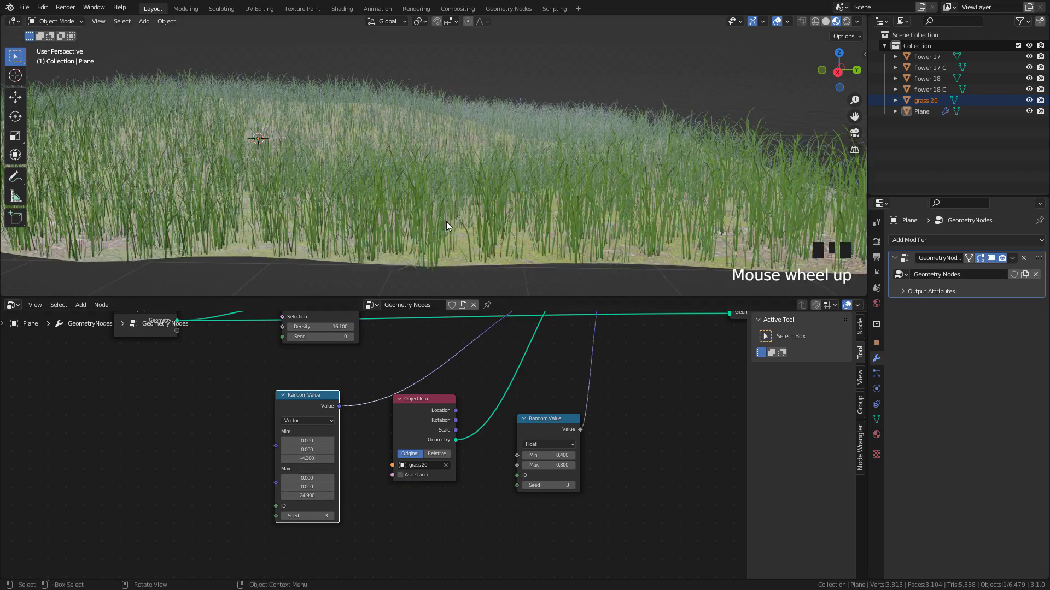
left_click(324, 537)
Fine-tune the vector Random Value node's minimum and maximum components to give the grass a slight random tilt
left_click_drag(312, 496, 343, 496)
left_click_drag(307, 449, 304, 440, "shift")
left_click_drag(307, 478, 315, 478, "shift")
left_click_drag(307, 487, 311, 487, "shift")
middle_click_drag(471, 180, 492, 192)
Duplicate the Distribute Points on Faces, Instance on Points and scale Random Value nodes and place the copies below the grass nodes
middle_click_drag(328, 361, 421, 508)
left_click(416, 470, "shift")
left_click(416, 470, "shift")
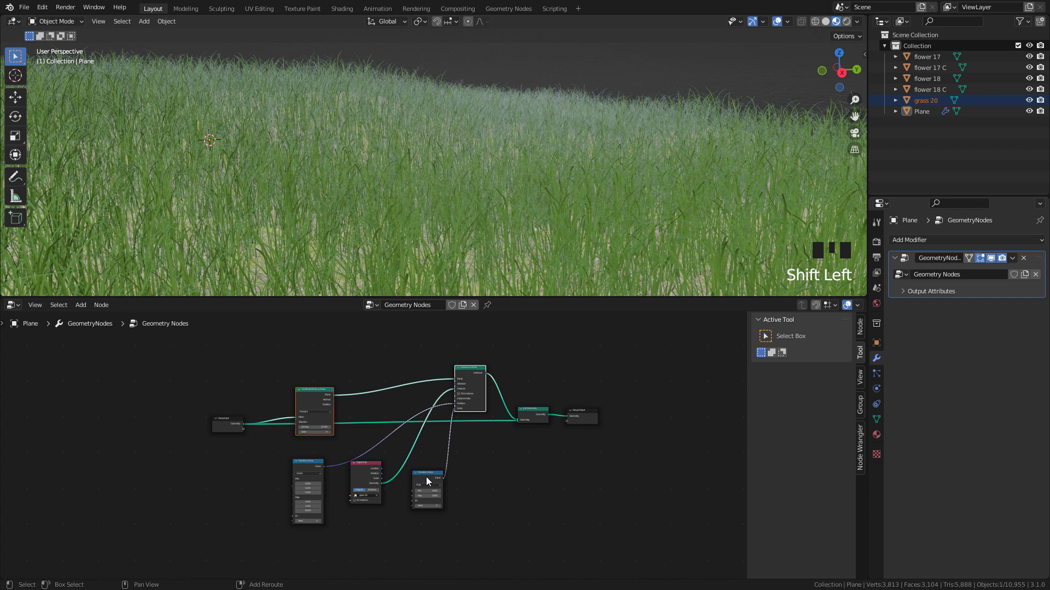
left_click(428, 481, "shift")
middle_click_drag(458, 476, 481, 398, "shift")
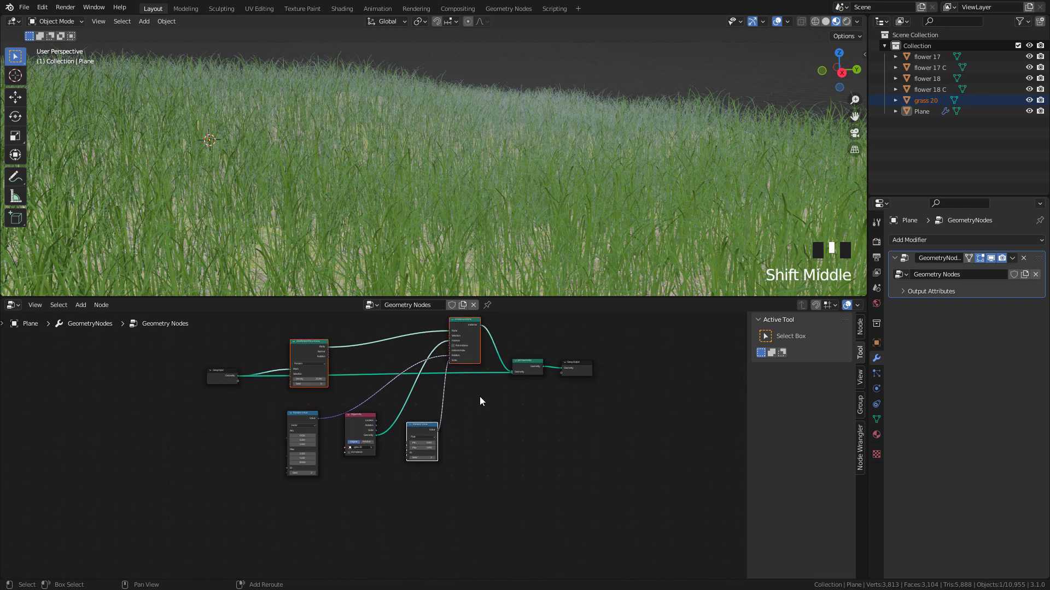
key("shift+d")
left_click(449, 455)
Link the Group Input to the duplicated distribution node's Mesh input and the duplicated Instance on Points output to Join Geometry
middle_click_drag(213, 322, 215, 339)
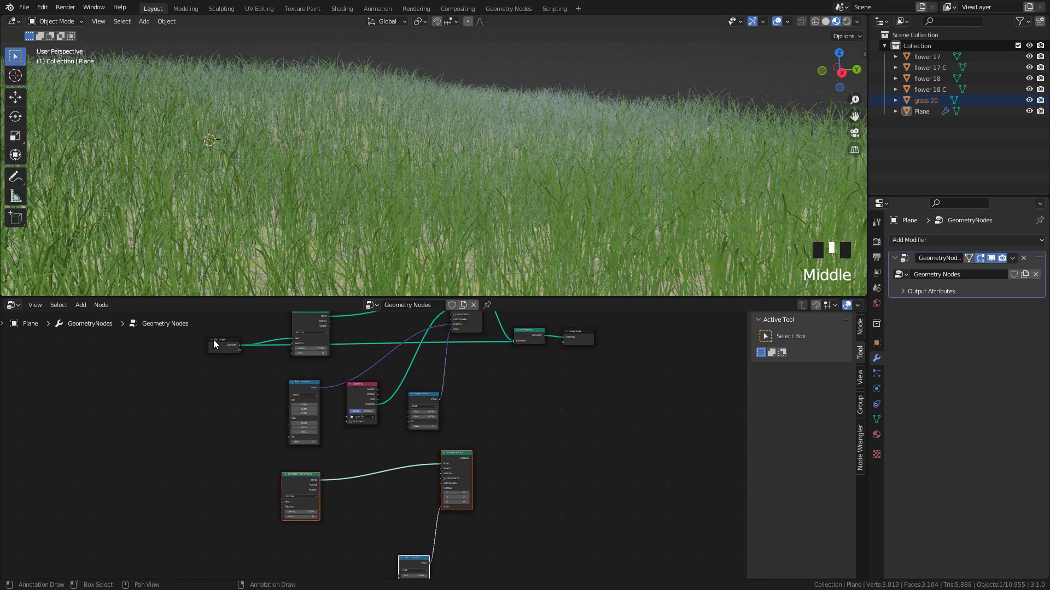
left_click_drag(214, 340, 283, 502)
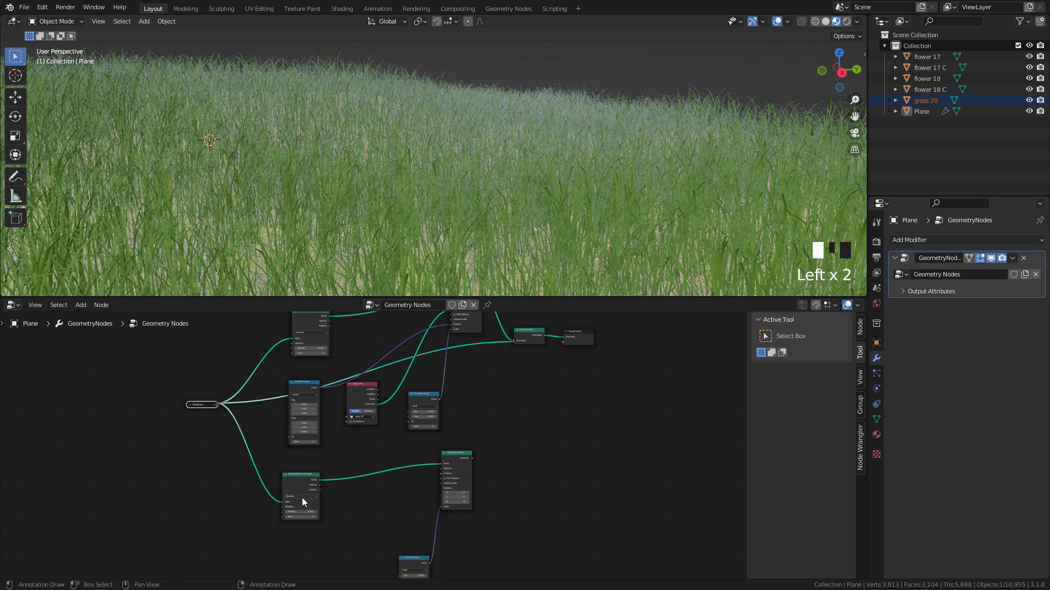
middle_click_drag(475, 459, 332, 479)
scroll(343, 483, "up", 2)
left_click_drag(322, 501, 370, 365)
left_click(369, 365)
middle_click_drag(366, 463, 433, 328)
scroll(407, 415, "up", 3)
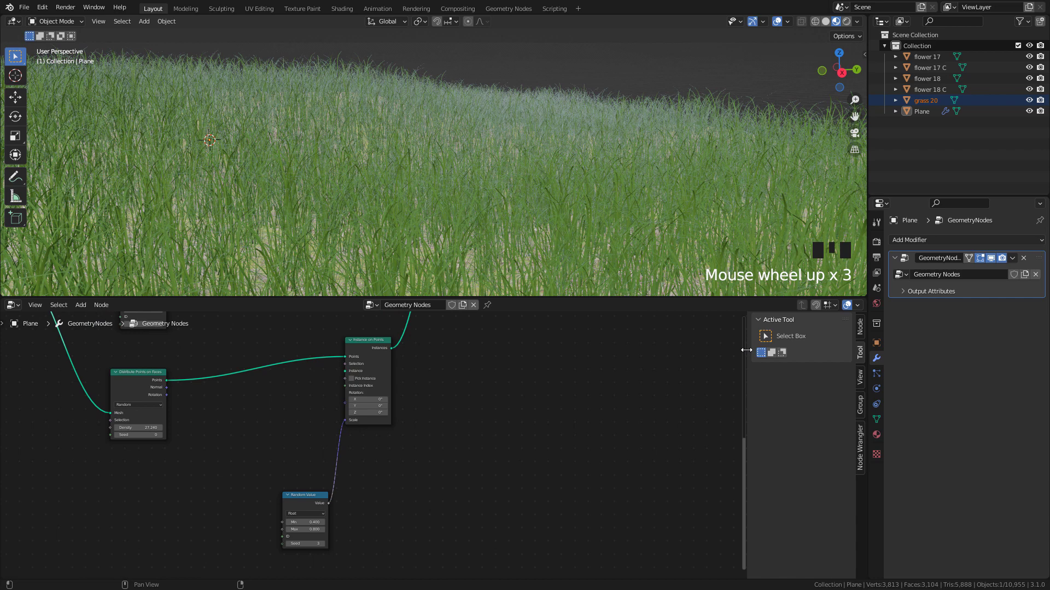
Move the four flower objects beside the terrain into a new collection named "flowers"
scroll(745, 203, "down", 5)
middle_click_drag(740, 195, 621, 225, "shift")
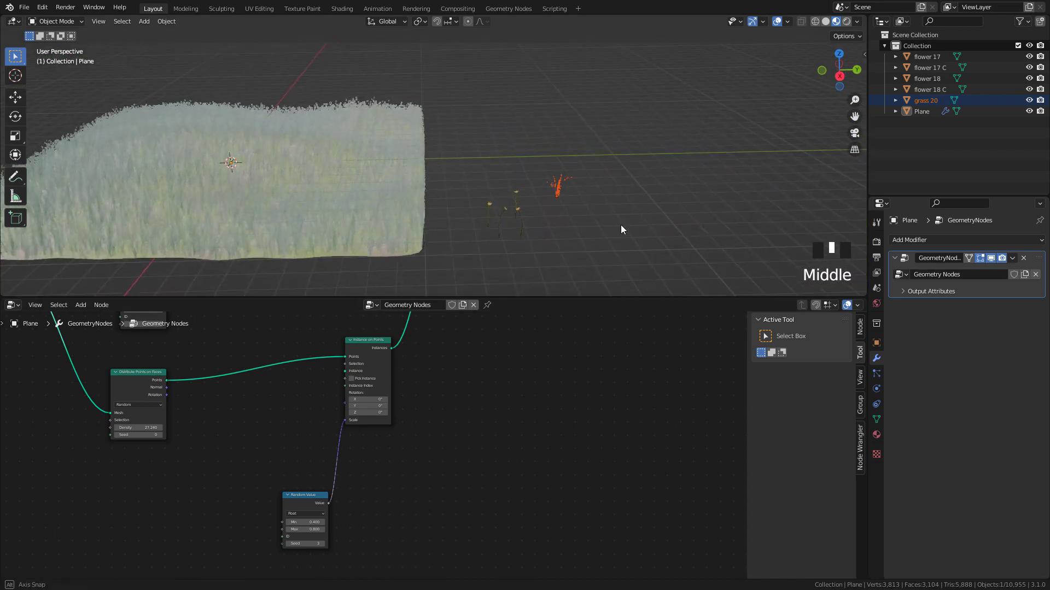
scroll(621, 225, "up", 2)
middle_click_drag(611, 263, 582, 218, "shift")
left_click_drag(465, 125, 573, 240)
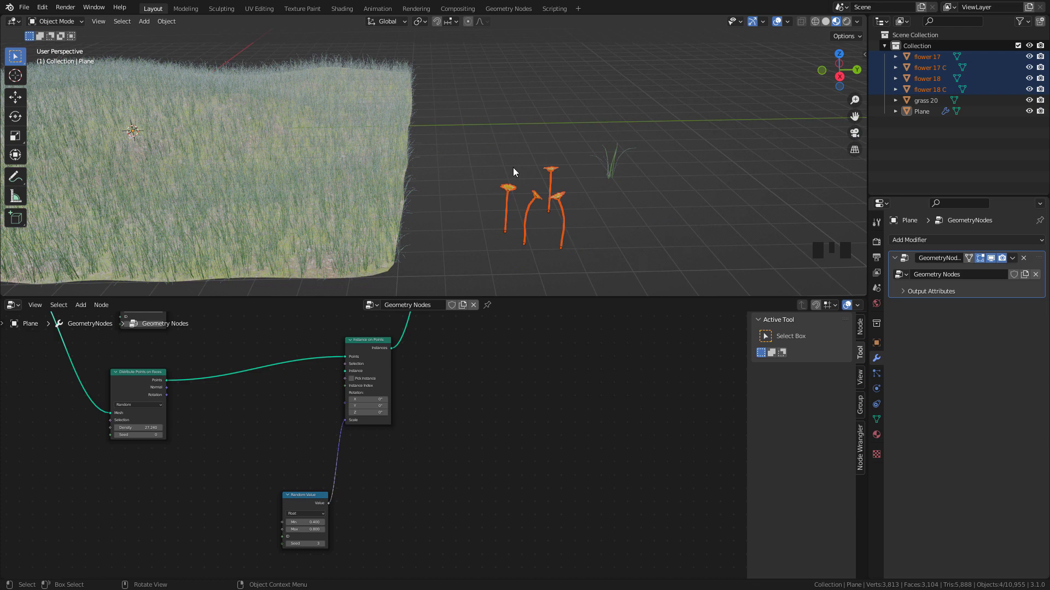
key("m")
left_click(494, 167)
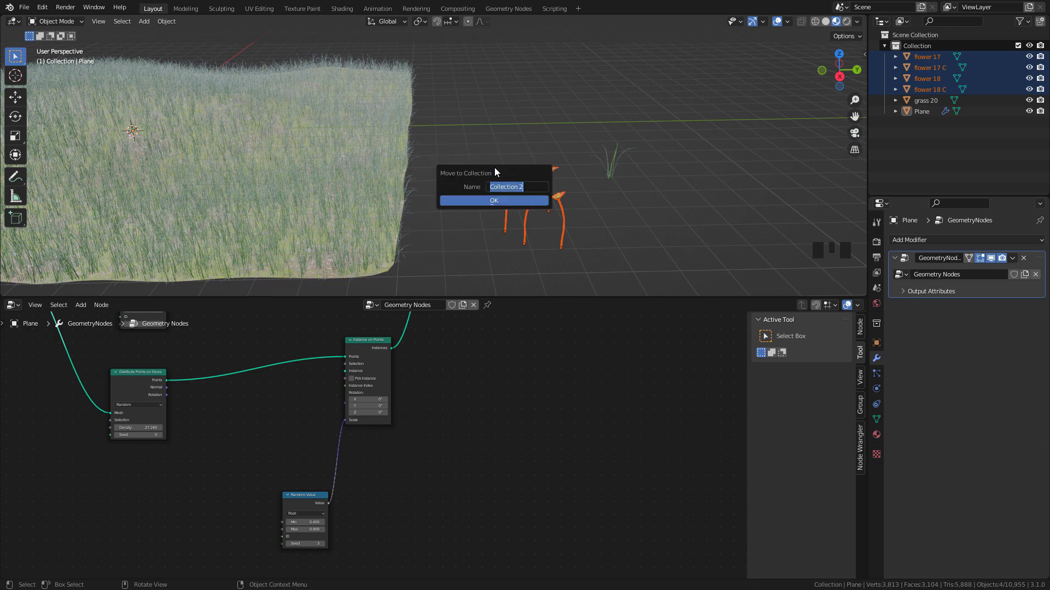
type("flowers")
left_click(485, 201)
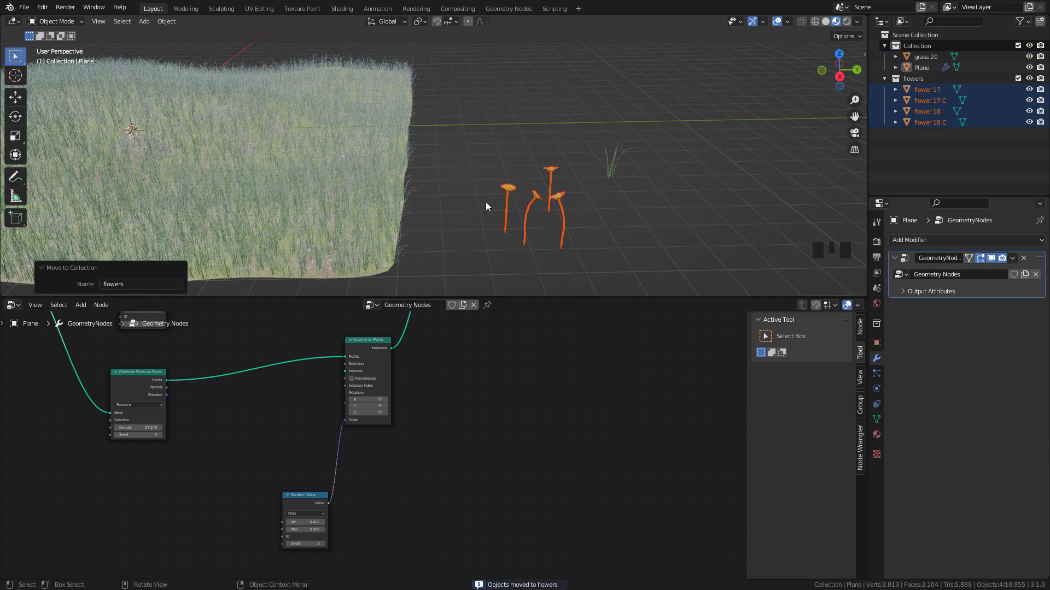
Select the grass-covered terrain plane and hide the viewport overlays
scroll(356, 210, "down", 2)
middle_click_drag(346, 193, 487, 194, "shift")
scroll(481, 195, "up", 2)
left_click(444, 197)
left_click(777, 22)
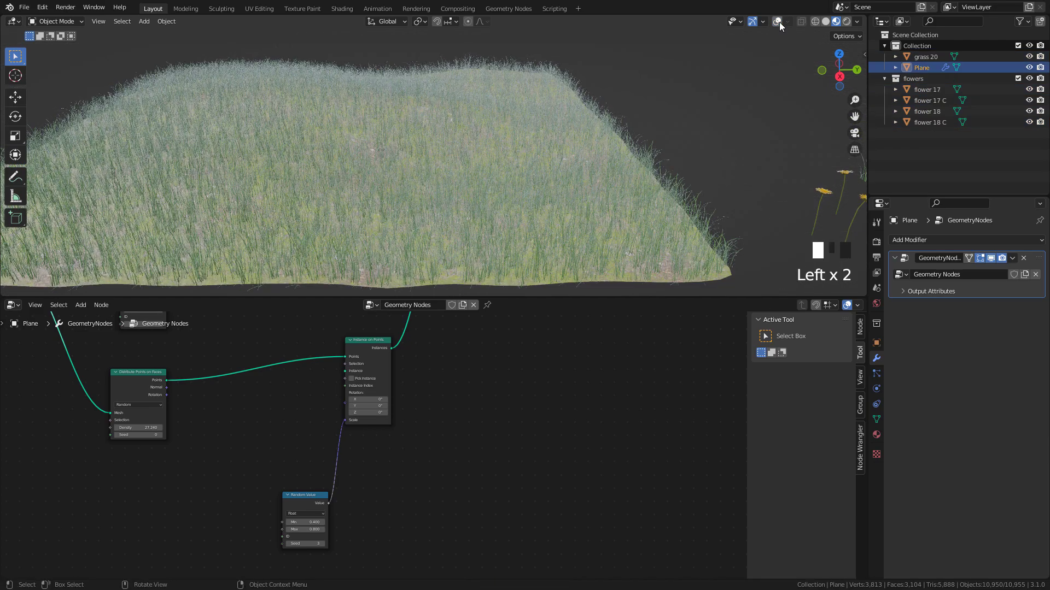
mouse_move(712, 129)
middle_mouse_down()
mouse_move(696, 130)
mouse_move(705, 129)
middle_mouse_up()
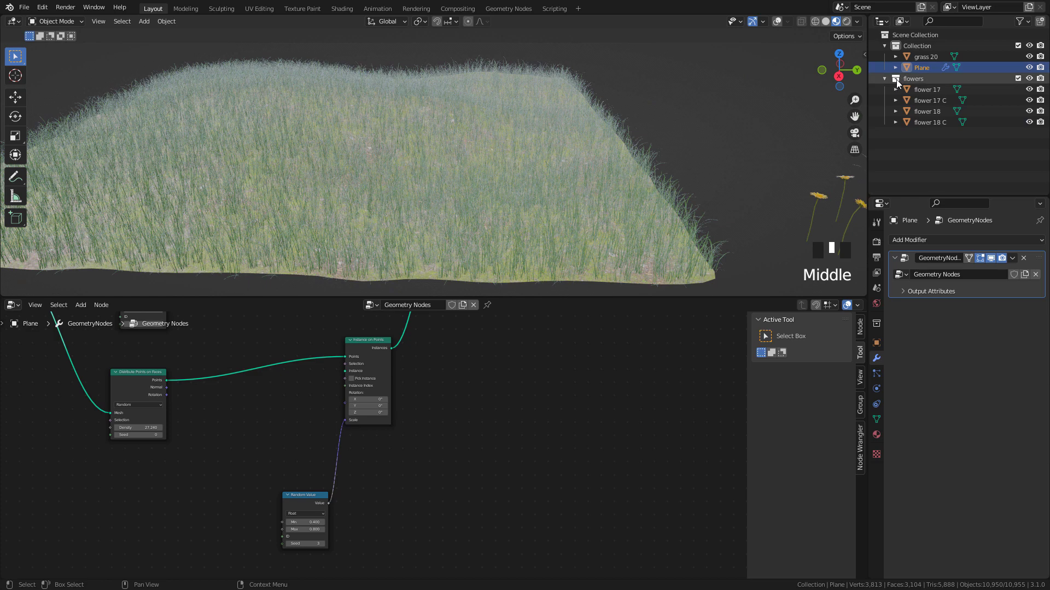
Feed the flowers collection into the duplicated Instance on Points node's Instance input, enabling Pick Instance, Separate Children and Reset Children
left_click_drag(897, 82, 345, 373)
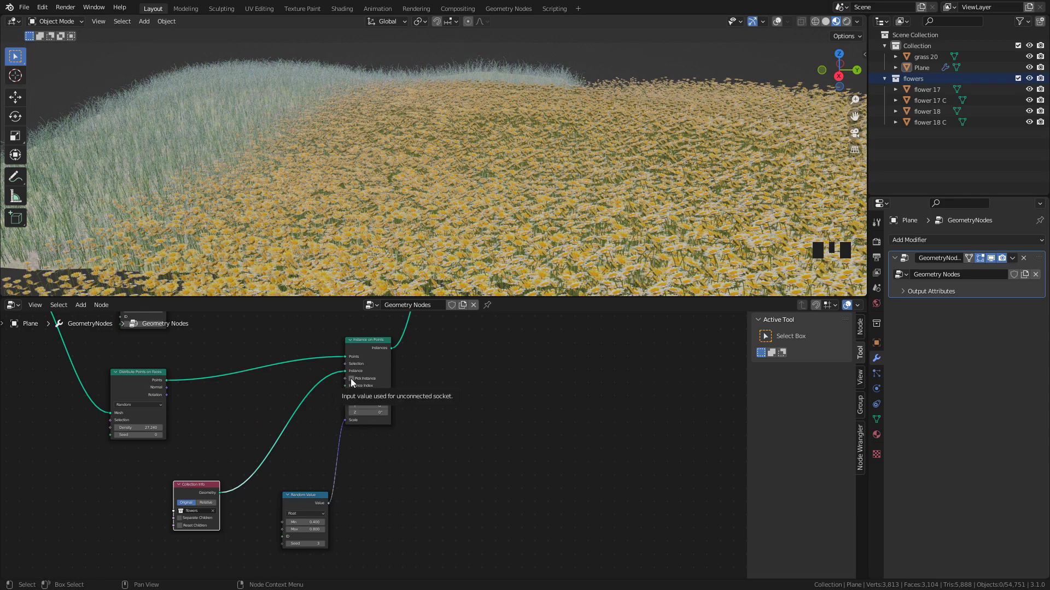
left_click(350, 378)
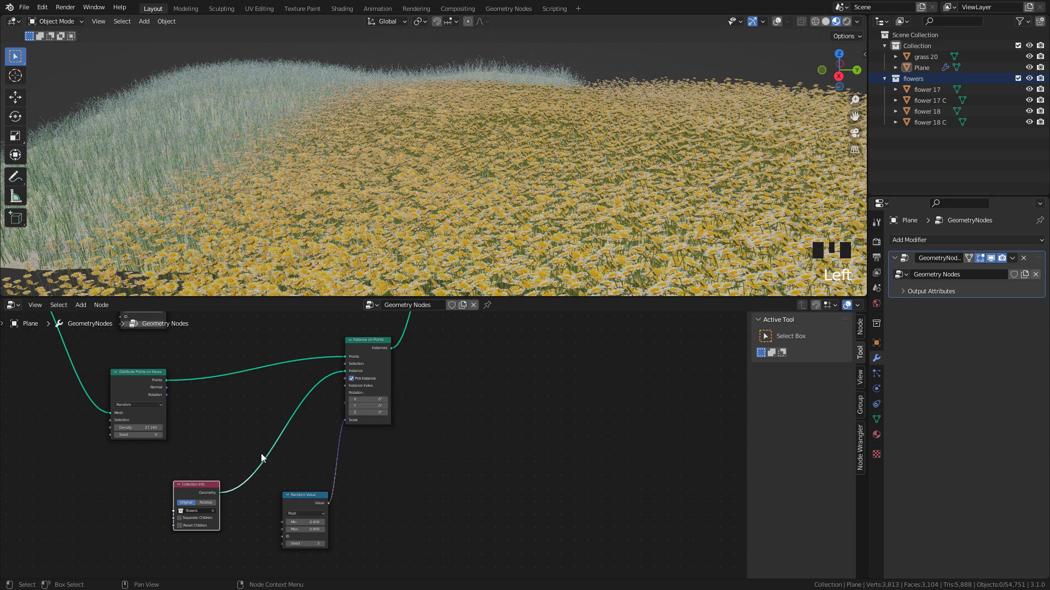
left_click(180, 519)
scroll(232, 491, "up", 4)
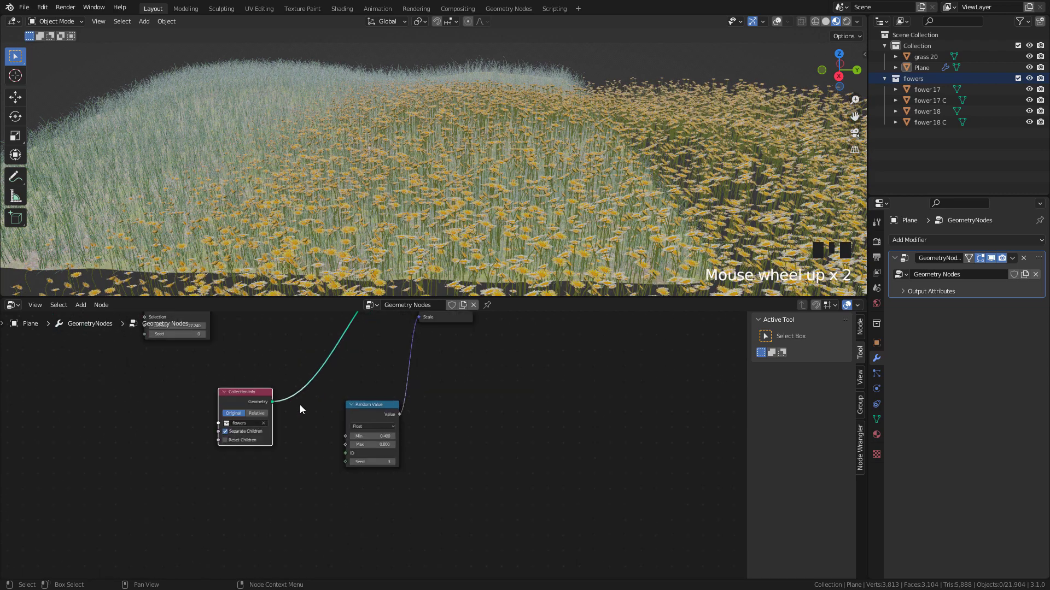
left_click(200, 441)
Set the flower distribution density to 2.000 and the flower scale range to 0.450 minimum and 0.670 maximum
middle_click_drag(244, 400, 268, 515)
left_click_drag(169, 420, 125, 420)
middle_click_drag(382, 235, 385, 213)
middle_click_drag(431, 531, 429, 505)
scroll(429, 505, "up", 2)
left_click_drag(395, 524, 408, 525, "shift")
left_click_drag(395, 537, 364, 537, "shift")
left_click_drag(394, 525, 408, 525, "shift")
Duplicate the flower scale Random Value node, change the copy to Vector and link it to the flower instances' Rotation
left_click(395, 480)
key("shift+d")
left_click(252, 342)
left_click(247, 372)
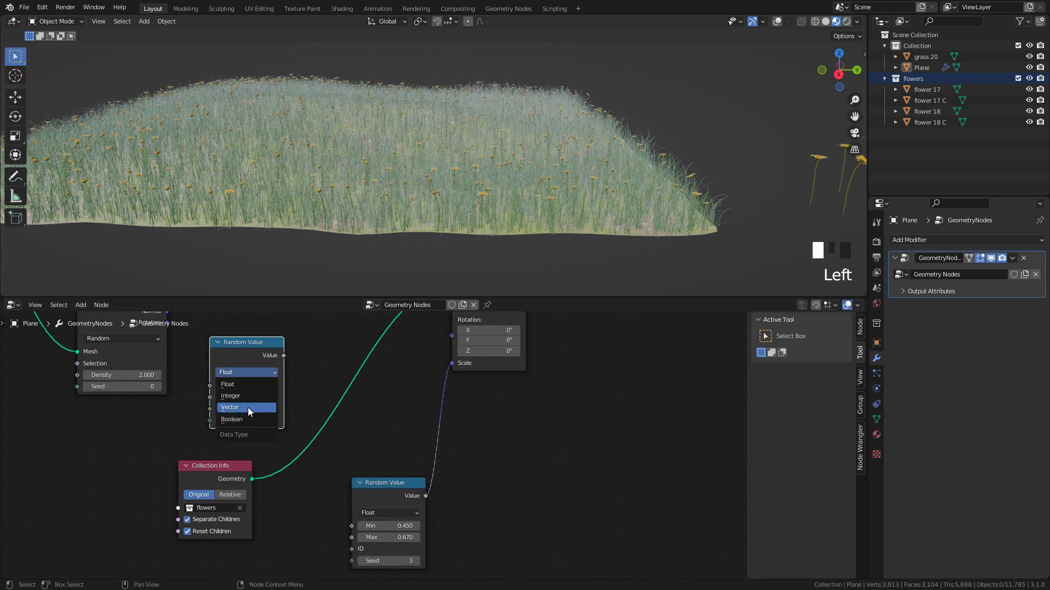
left_click(247, 409)
left_click_drag(283, 356, 449, 335)
Set the flower rotation range to minimum -0.060, -0.080, -3.300 and maximum 0.170, 0.070, 15.400
double_click(247, 450)
type("0")
double_click(248, 441)
type("0")
key("Return")
left_click_drag(249, 460, 328, 460)
mouse_move(250, 417)
left_mouse_down()
mouse_move(232, 417)
mouse_move(240, 396)
mouse_move(224, 396)
mouse_move(232, 407)
left_mouse_up()
left_click_drag(249, 440, 282, 439, "shift")
left_click_drag(248, 450, 265, 450, "shift")
scroll(468, 199, "up", 3)
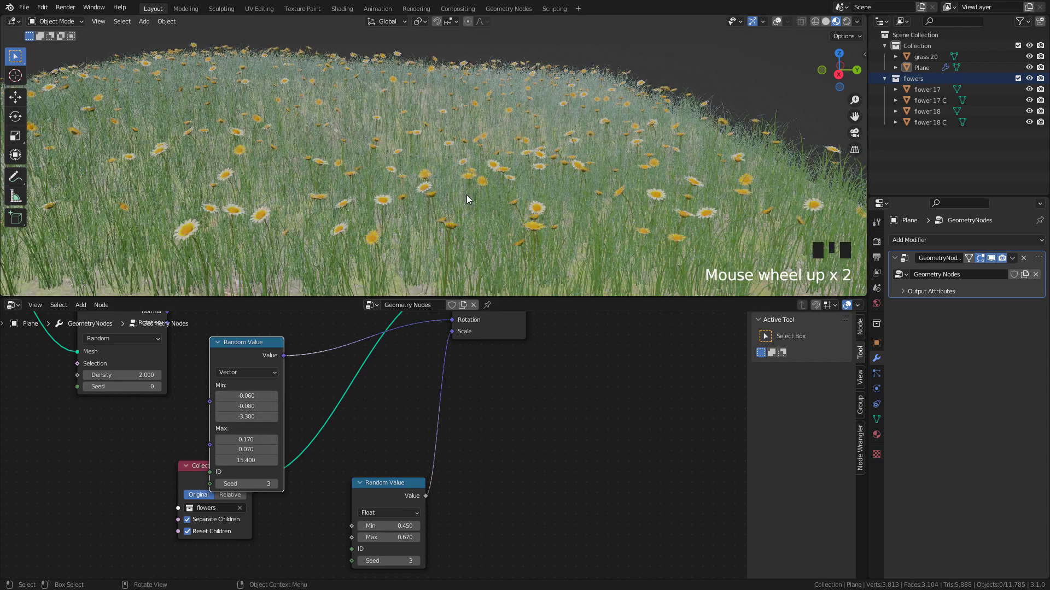
Fine-tune the minimum and maximum flower scale and set the flower distribution density to 1.940
left_click_drag(390, 526, 379, 526, "shift")
left_click_drag(389, 538, 374, 538, "shift")
mouse_move(389, 526)
left_mouse_down("shift")
mouse_move(361, 526)
mouse_move(396, 538)
mouse_move(393, 526)
mouse_move(405, 526)
left_mouse_up("shift")
left_click_drag(389, 537, 407, 537, "shift")
middle_click_drag(140, 375, 252, 416, "shift")
mouse_move(253, 415)
left_mouse_down("shift")
mouse_move(233, 415)
mouse_move(350, 415)
mouse_move(251, 415)
left_mouse_up("shift")
Switch the viewport to solid shading and expose the grass distribution's Density through the Group Input node
scroll(496, 179, "down", 3)
scroll(496, 180, "up", 2)
scroll(436, 390, "down", 10)
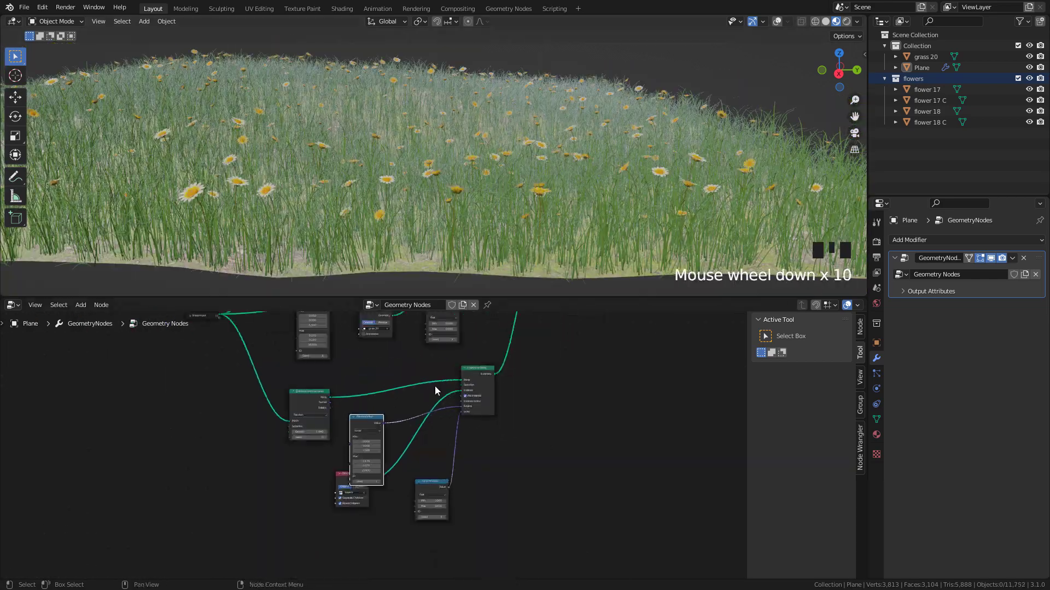
middle_click_drag(409, 420, 432, 464)
middle_click_drag(504, 391, 445, 468)
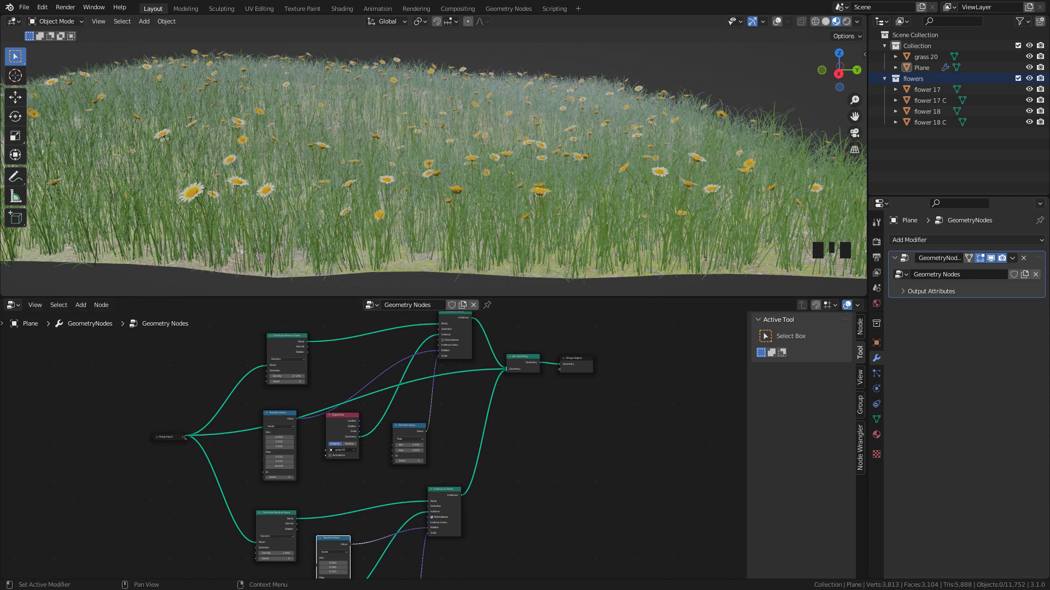
left_click(825, 21)
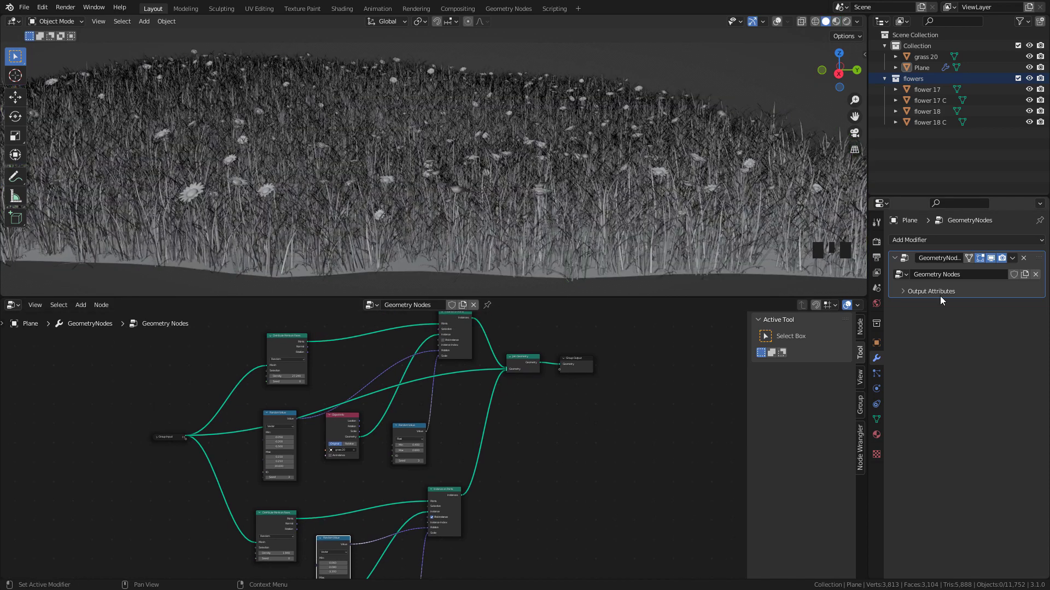
scroll(262, 437, "up", 4)
scroll(456, 418, "up", 1)
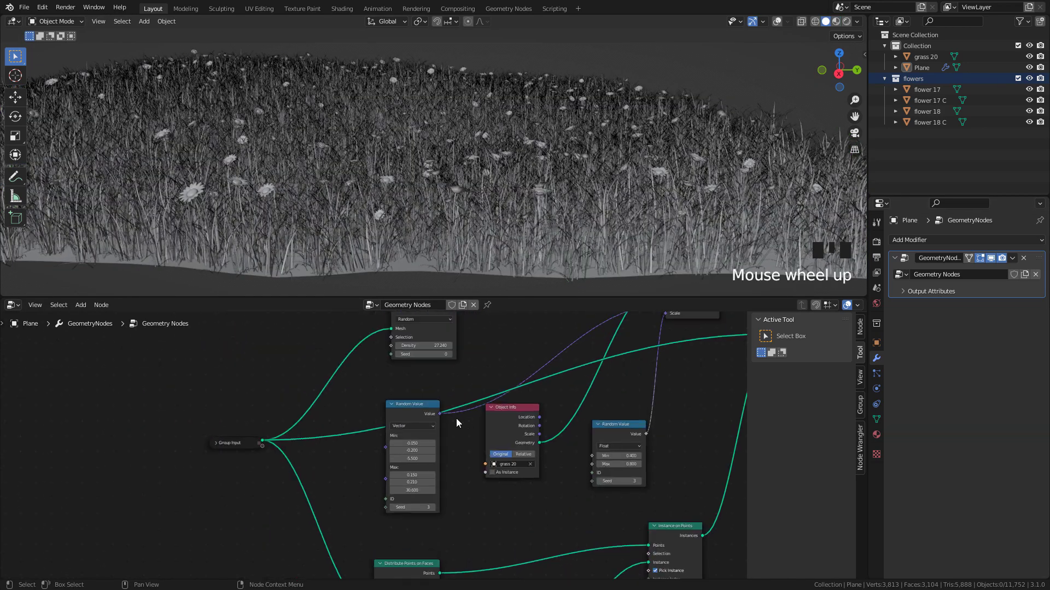
mouse_move(456, 419)
middle_mouse_down()
mouse_move(438, 392)
mouse_move(440, 431)
middle_mouse_up()
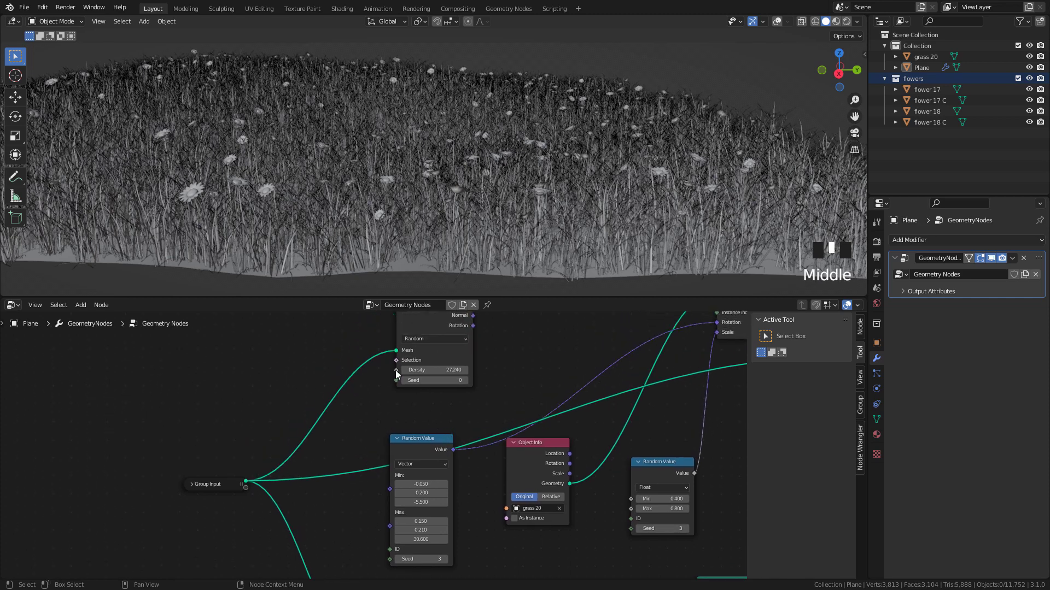
left_click_drag(396, 370, 246, 488)
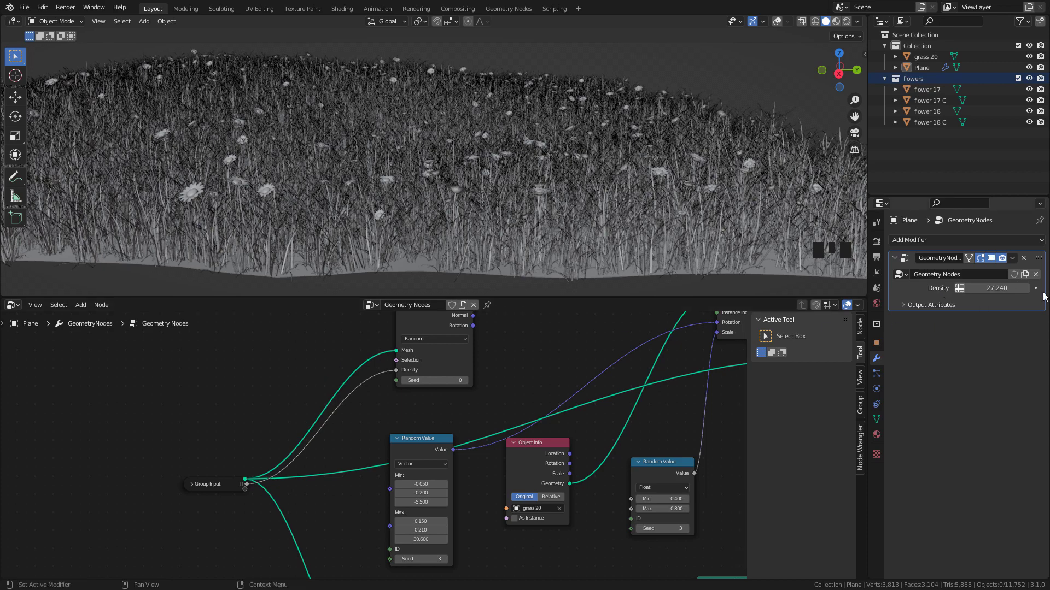
Return the viewport to material preview and adjust the exposed grass Density to 19.070 in the modifier
left_click_drag(997, 289, 470, 288)
left_click(835, 21)
mouse_move(996, 288)
left_mouse_down()
mouse_move(450, 288)
mouse_move(976, 290)
left_mouse_up()
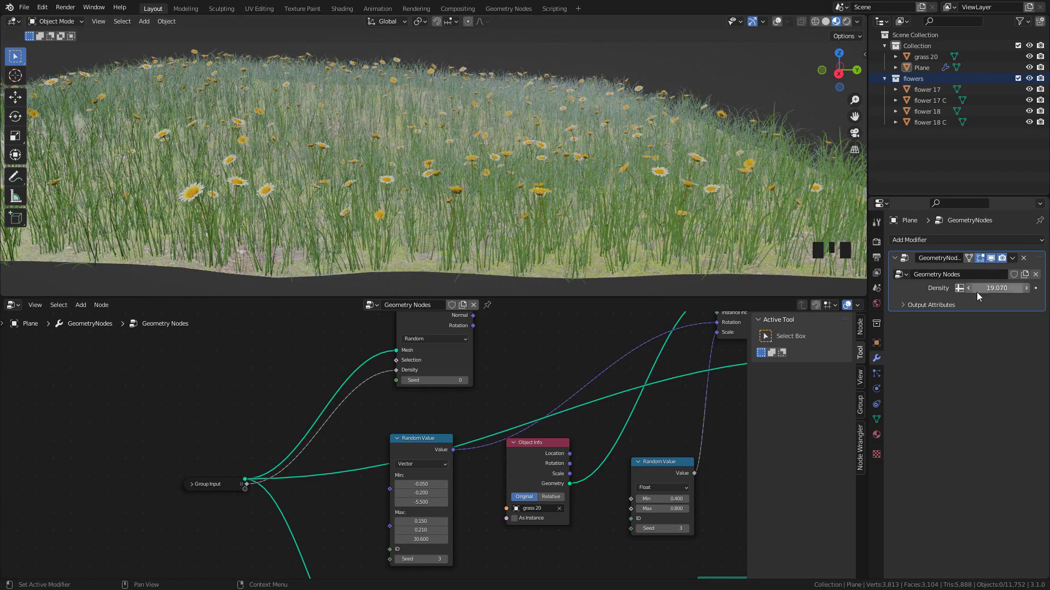
Rename the Density group input as "Grass Density" and set its modifier value to 36.910
left_click(861, 406)
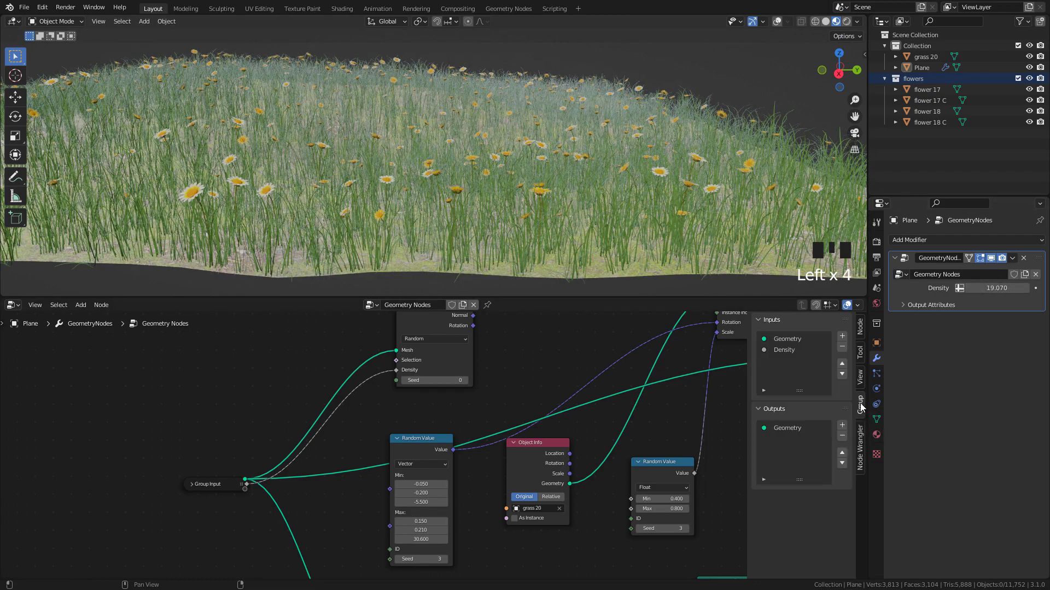
left_click(785, 353)
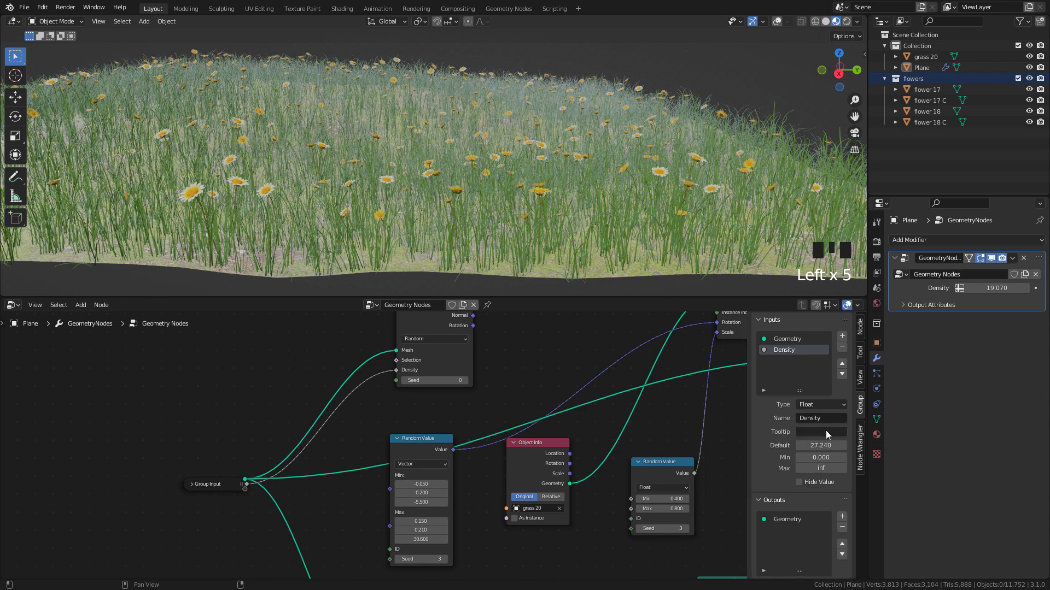
left_click(817, 419)
type("Grass")
key("Return")
scroll(774, 464, "down", 2)
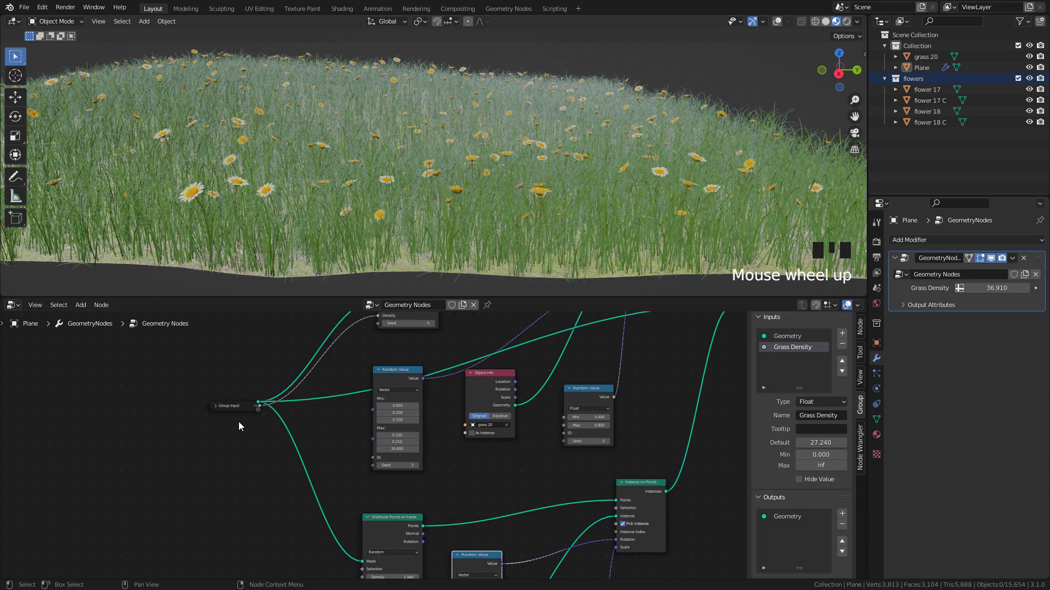
Move the Group Input node lower and separate the overlapping flower rotation Random Value and Collection Info nodes
left_click_drag(228, 406, 223, 524)
middle_click_drag(472, 481, 503, 377)
scroll(503, 377, "up", 4)
middle_click_drag(530, 422, 513, 399)
left_click_drag(514, 478, 582, 444)
left_click_drag(504, 514, 467, 504)
Expose the flower distribution's Density through the Group Input node and rename the new input as "Flower Density"
middle_click_drag(386, 435, 475, 468)
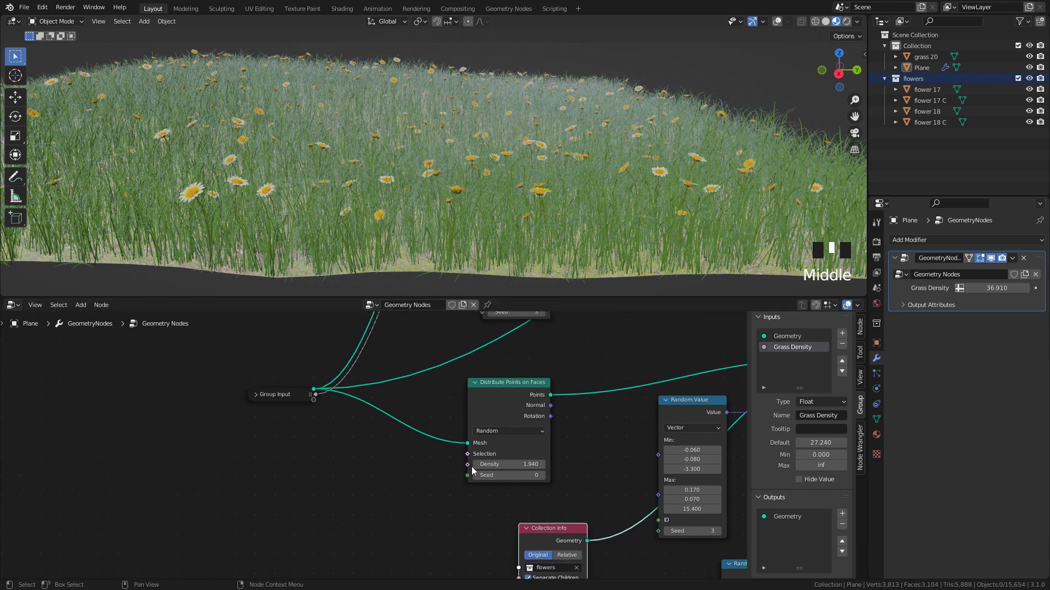
scroll(474, 467, "up", 1)
left_click_drag(475, 466, 309, 397)
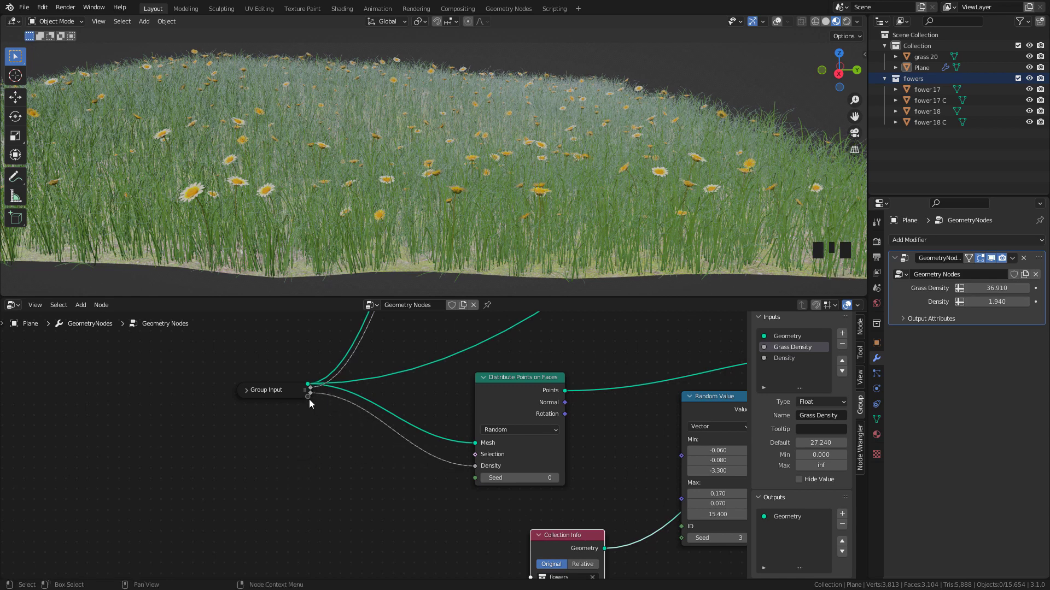
left_click(806, 360)
left_click(807, 418)
left_click(800, 416)
type("Flower")
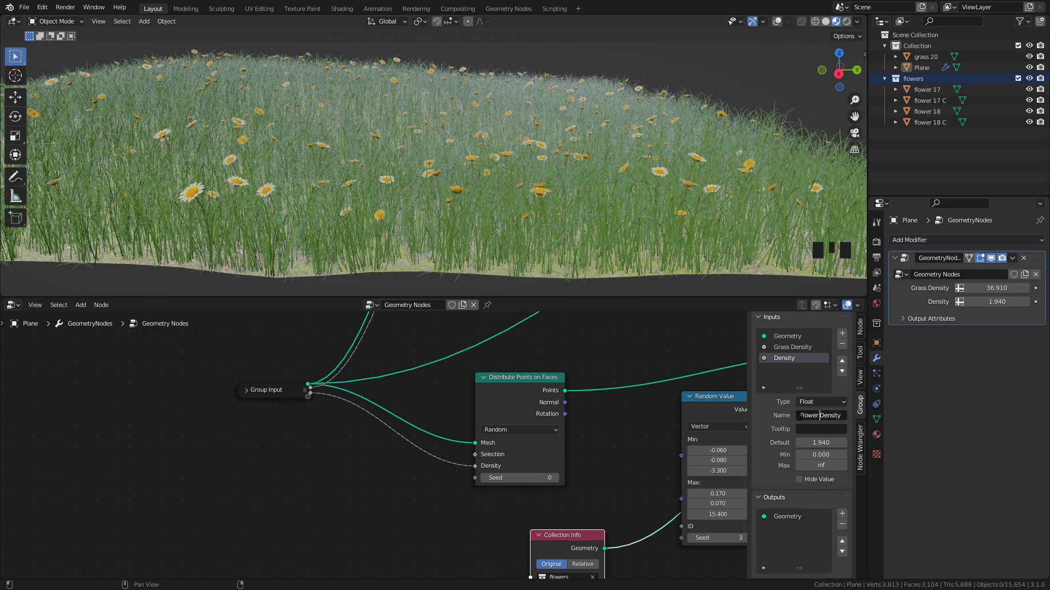
left_click(984, 301)
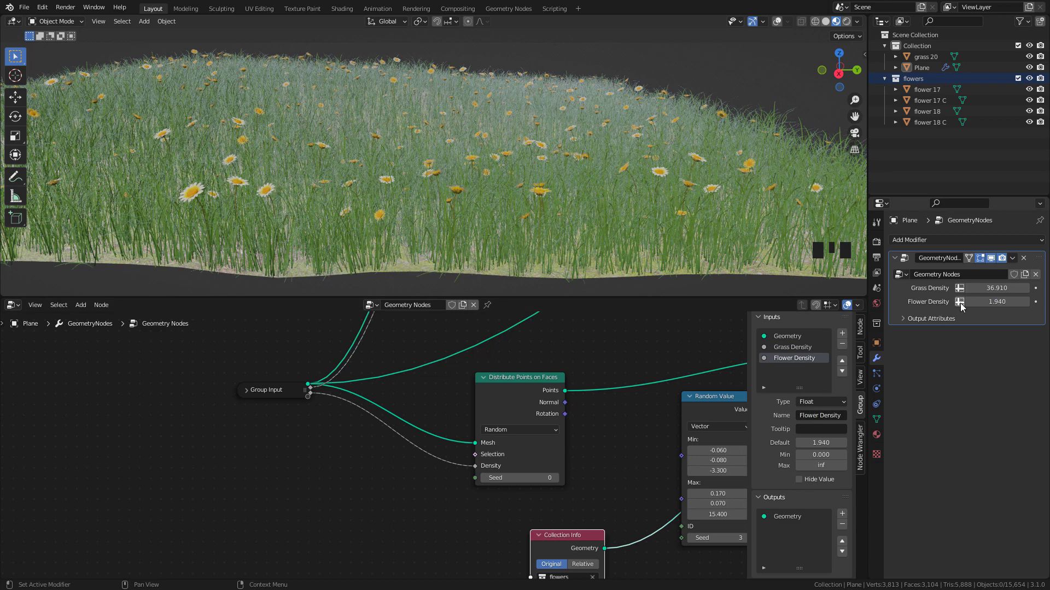
Switch the modifier's Flower Density from a fixed value to an attribute and look through the available attributes
left_click(960, 301)
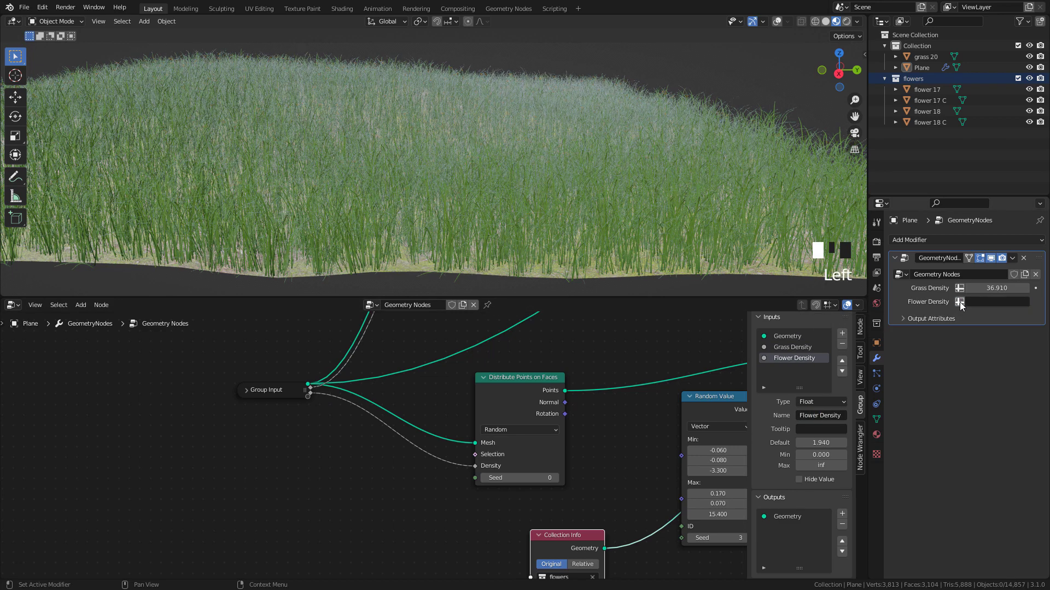
left_click(982, 301)
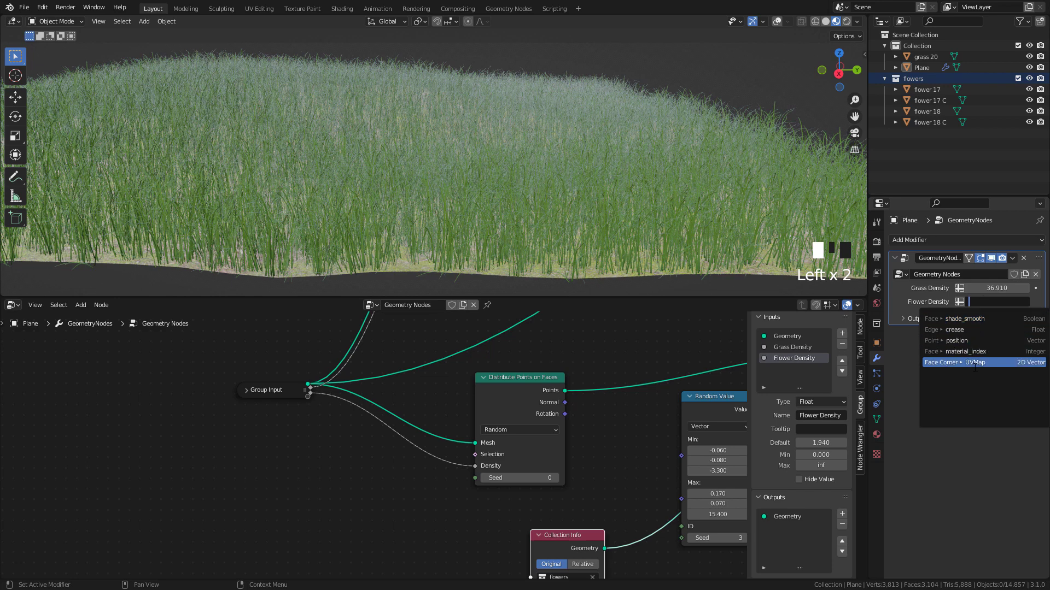
scroll(592, 180, "down", 2)
Switch the viewport to solid shading and turn off the geometry nodes modifier's viewport display
left_click(825, 21)
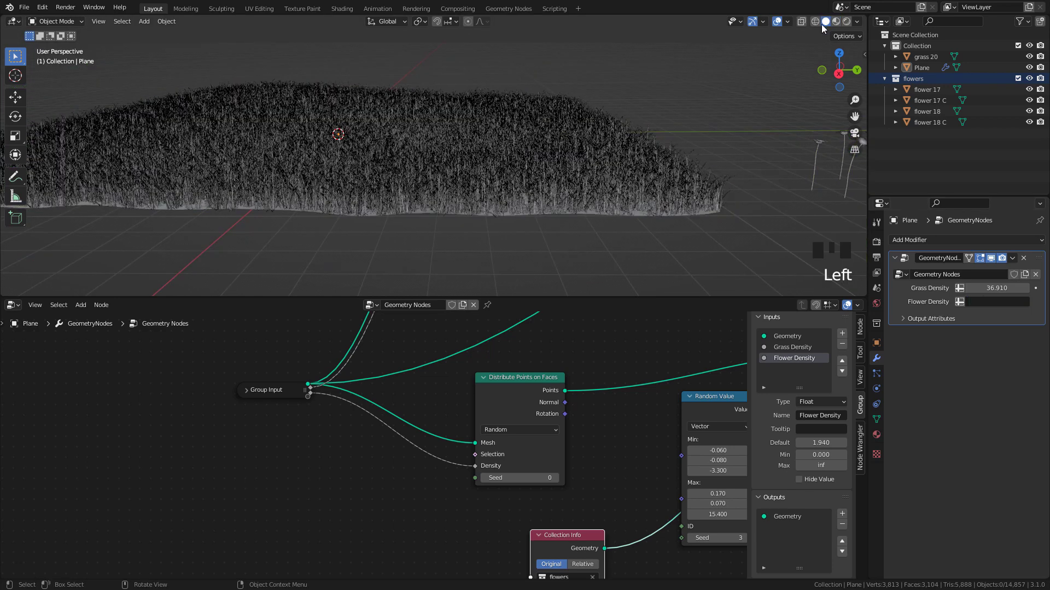
middle_click_drag(481, 146, 475, 175)
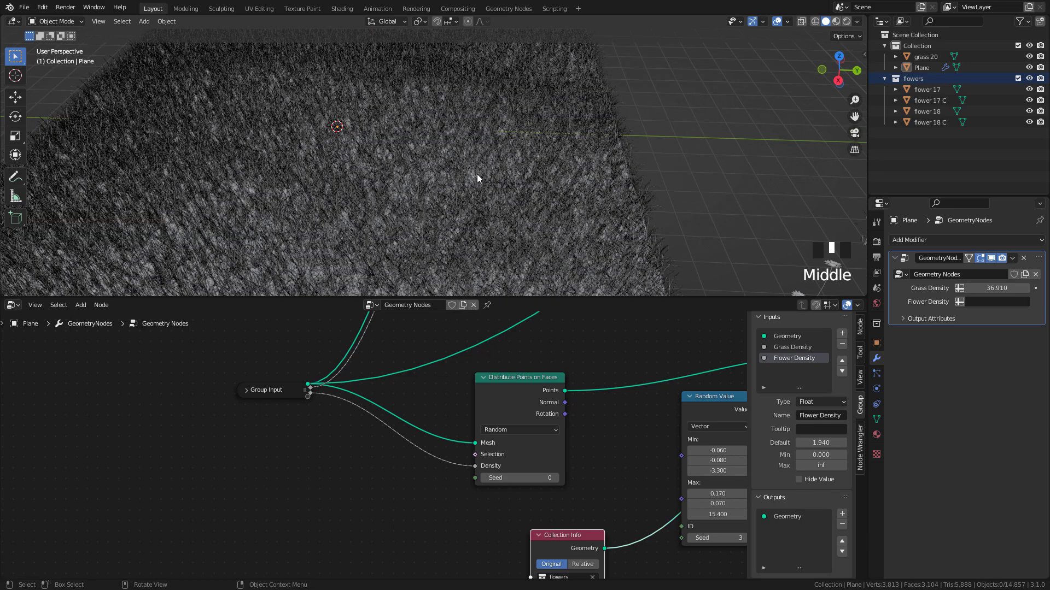
left_click(991, 258)
Subdivide the terrain plane's entire mesh and return to Object Mode
left_click(454, 192)
key("Tab")
scroll(451, 181, "up", 3)
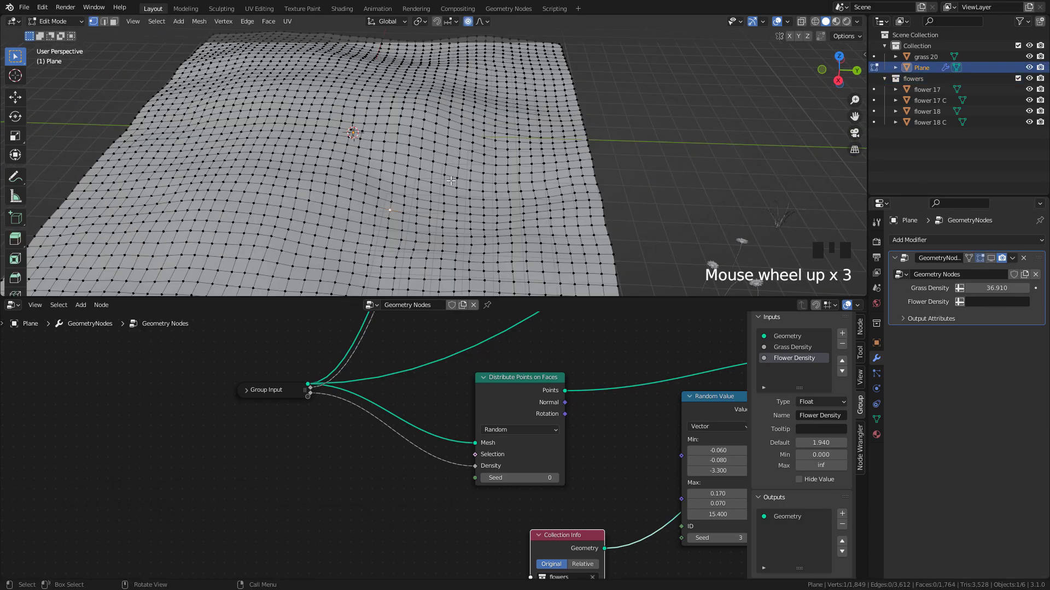
key("a")
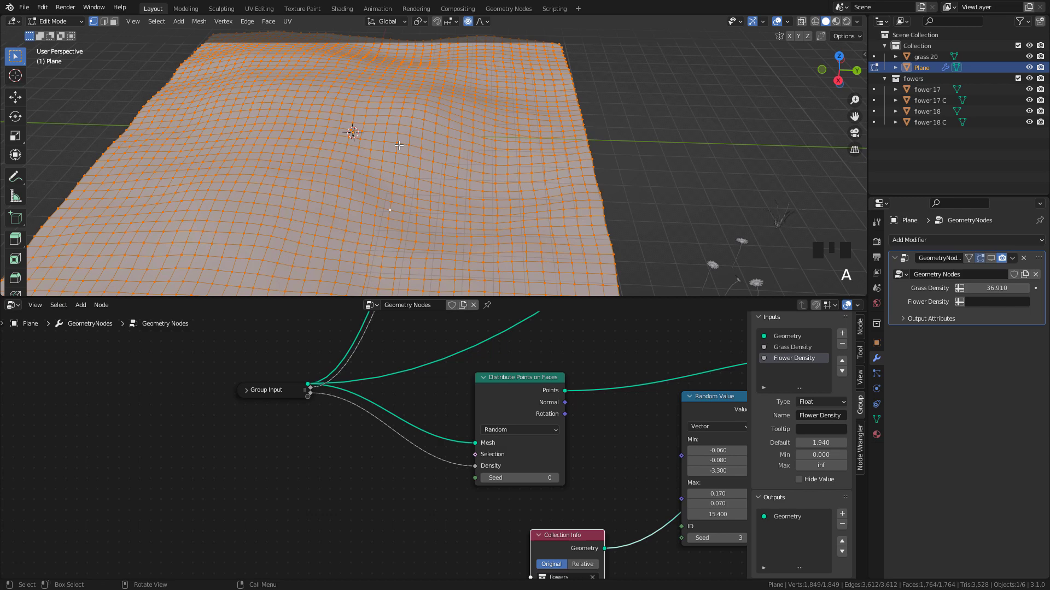
right_click(393, 141)
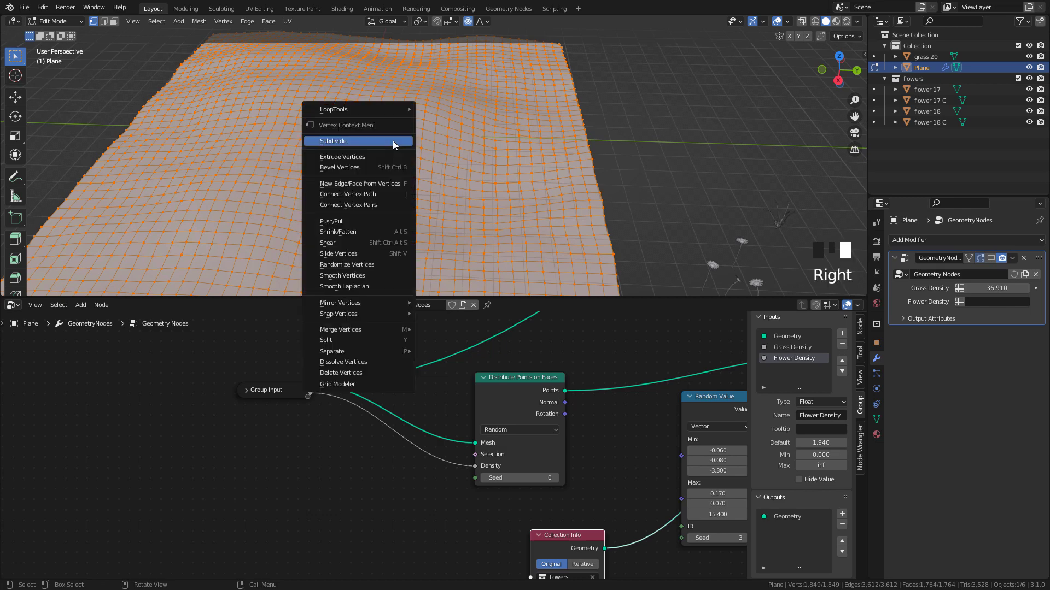
left_click(392, 141)
key("Tab")
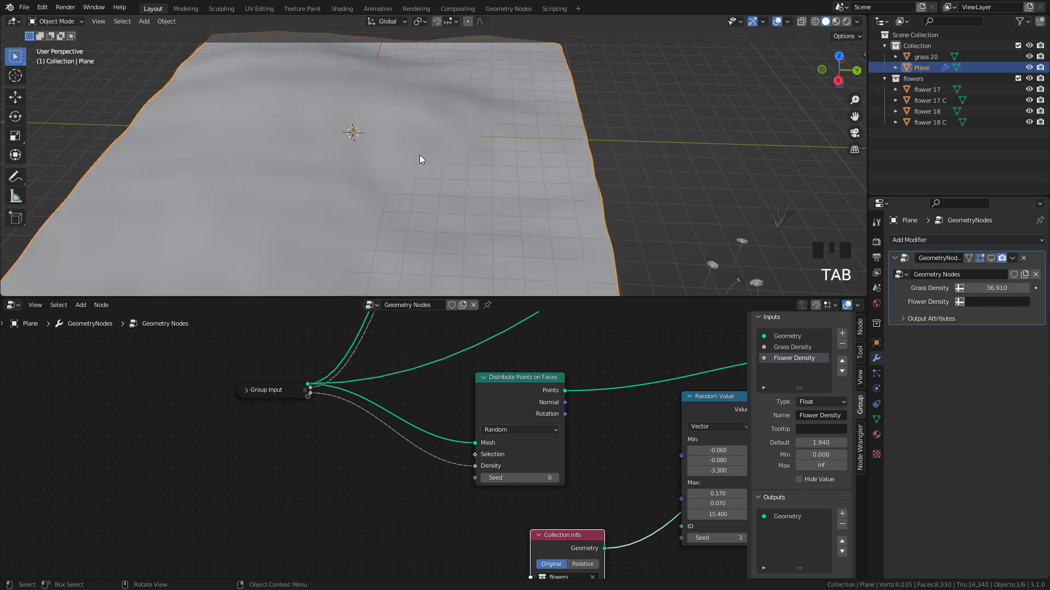
Add a vertex group named "flowers" to the terrain plane
left_click(877, 420)
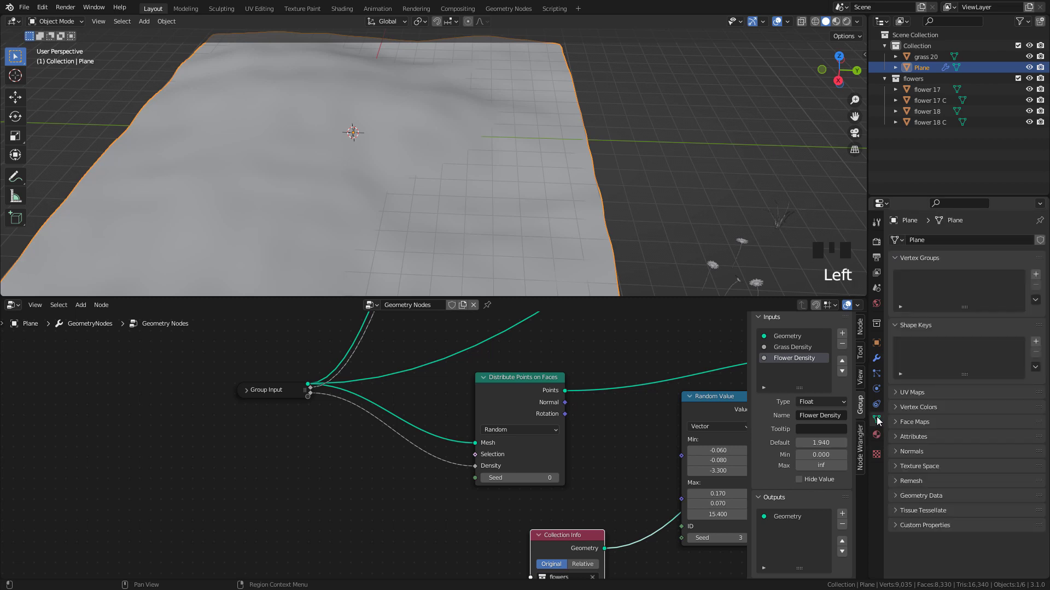
left_click(1036, 275)
double_click(997, 277)
type("flowers")
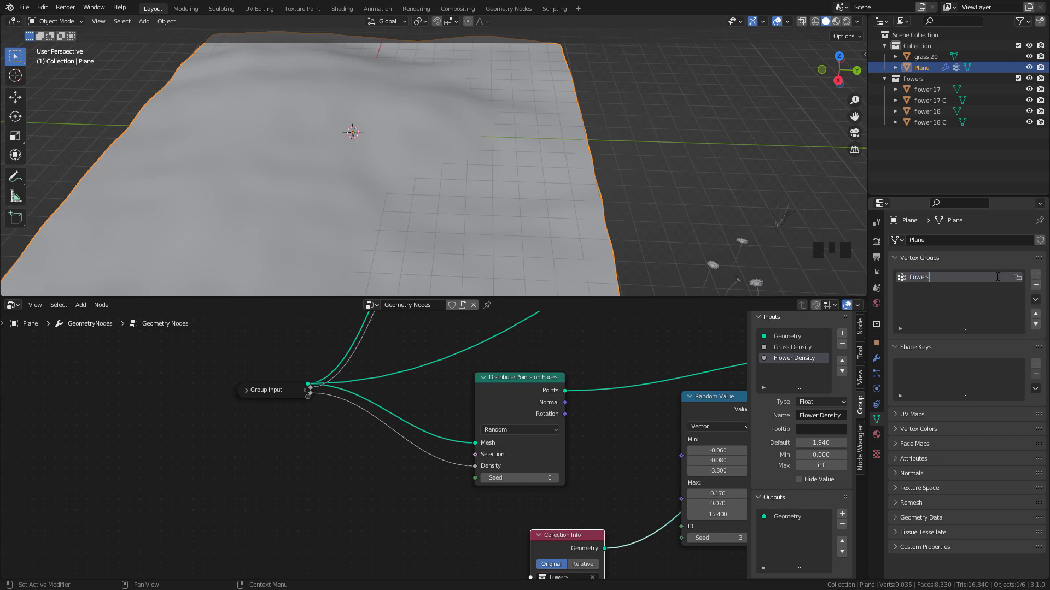
key("Return")
Turn the geometry nodes modifier's viewport display back on and show the meadow in material preview without overlays
left_click(876, 359)
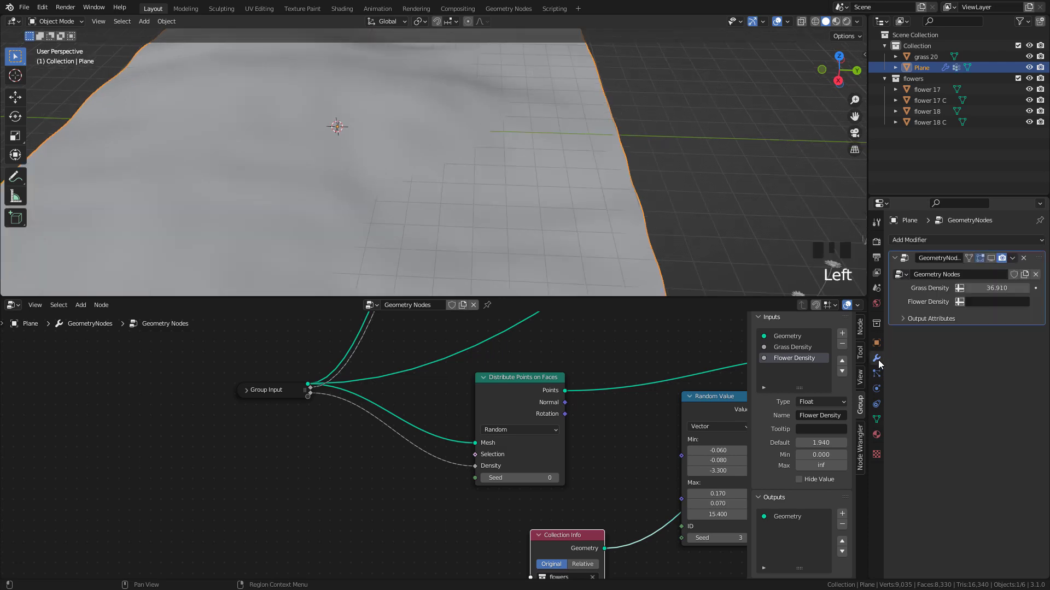
left_click(991, 258)
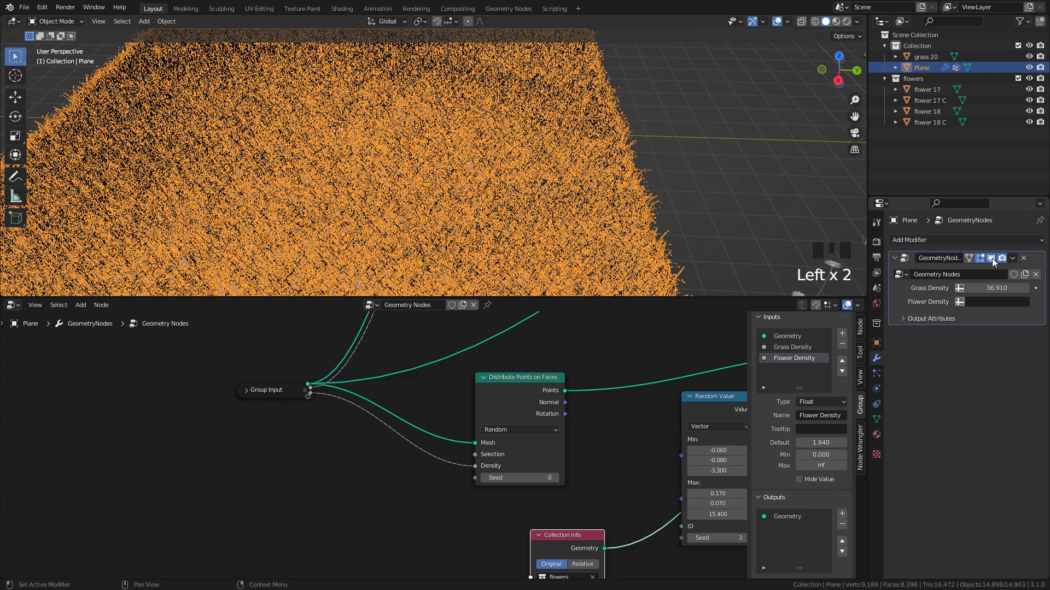
left_click(777, 23)
middle_click_drag(662, 180, 657, 163)
scroll(657, 163, "up", 1)
left_click(836, 22)
middle_click_drag(724, 141, 717, 123)
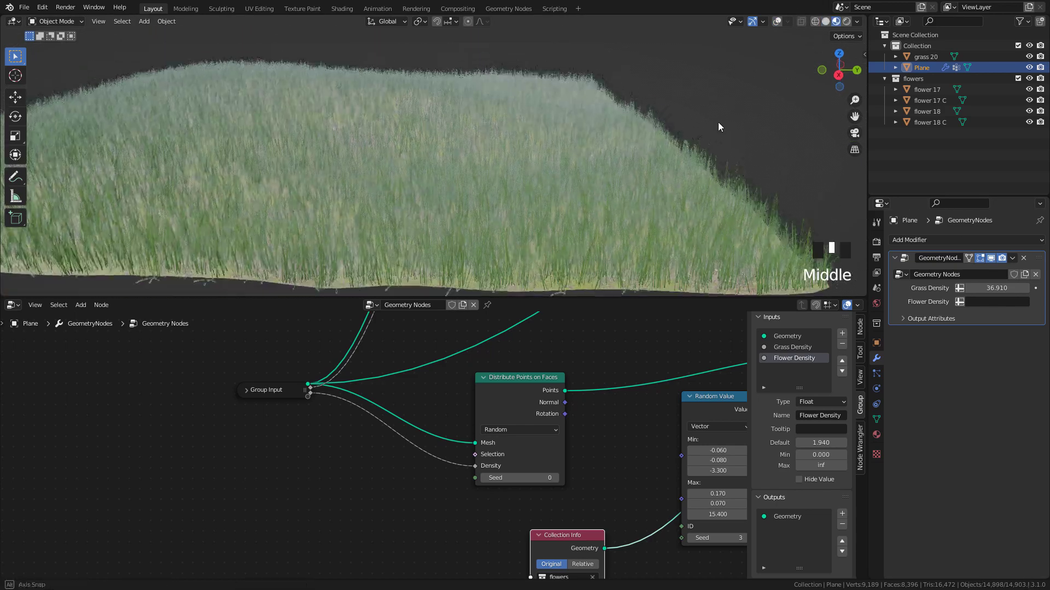
Assign the "flowers" vertex group as the attribute for the modifier's Flower Density input
scroll(717, 122, "up", 2)
left_click(983, 302)
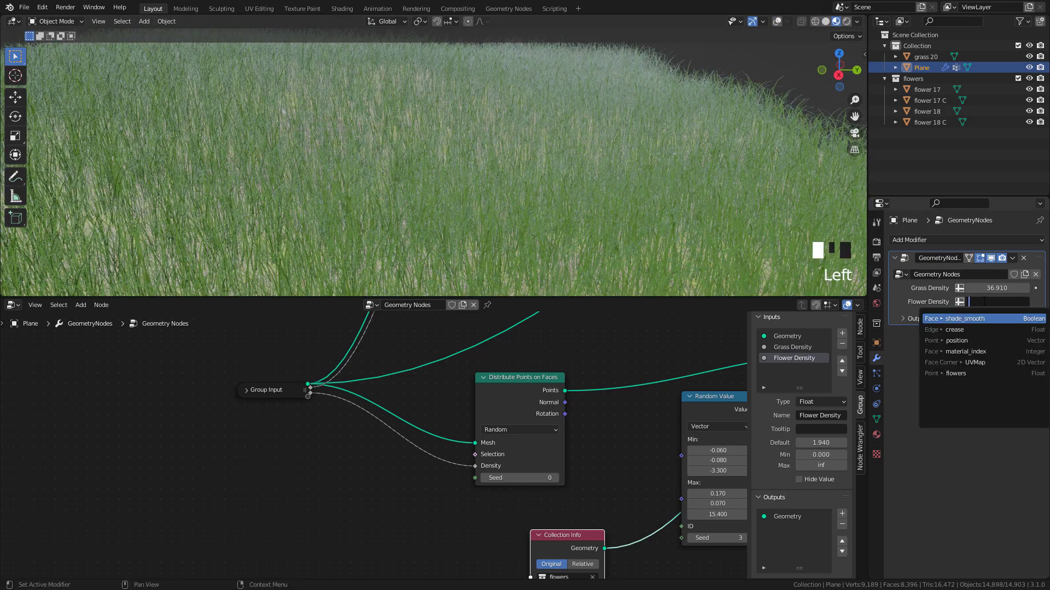
left_click(973, 374)
middle_click_drag(574, 198, 533, 187)
scroll(481, 174, "down", 3)
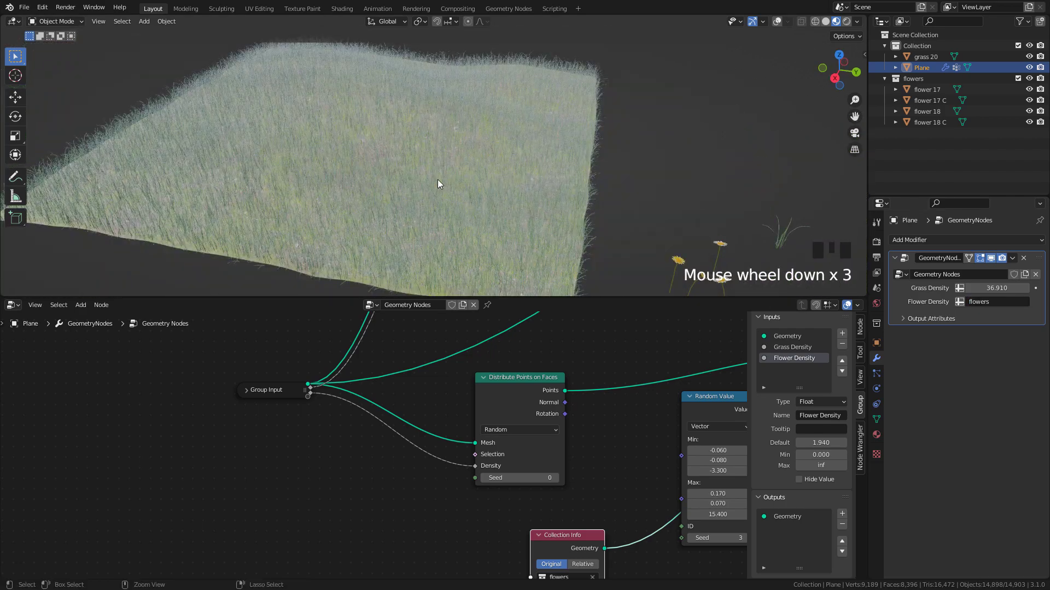
Switch the terrain plane to Weight Paint mode and paint several strokes across the meadow with the brush weight at 1.000
left_click(55, 21)
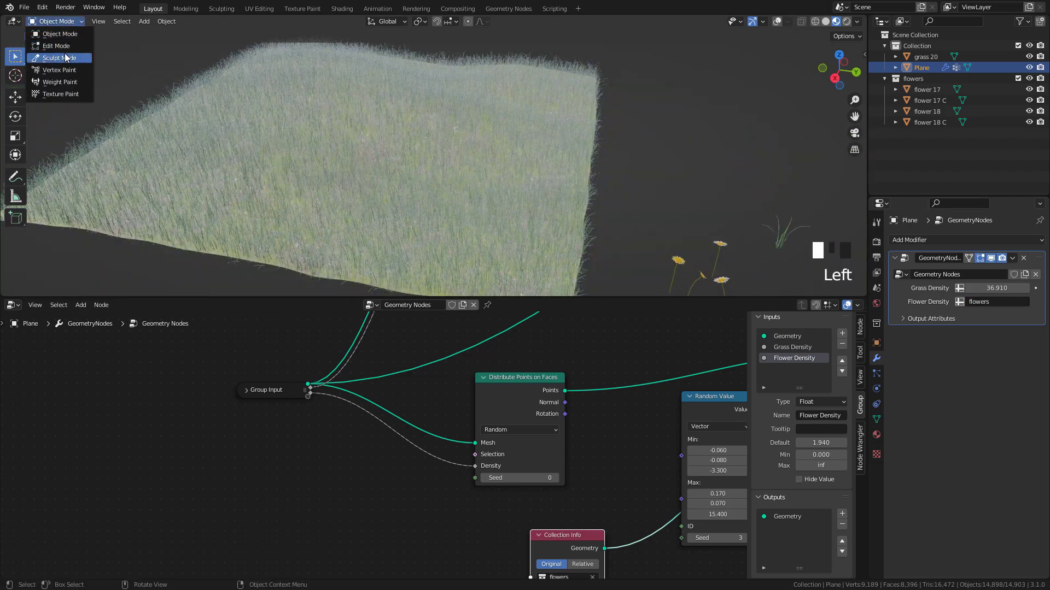
left_click(63, 83)
middle_click_drag(359, 154, 362, 158)
mouse_move(127, 37)
left_mouse_down()
mouse_move(58, 36)
mouse_move(127, 36)
left_mouse_up()
left_click_drag(321, 164, 326, 155)
middle_click_drag(326, 152, 345, 163)
scroll(387, 143, "up", 1)
left_click_drag(364, 184, 422, 162)
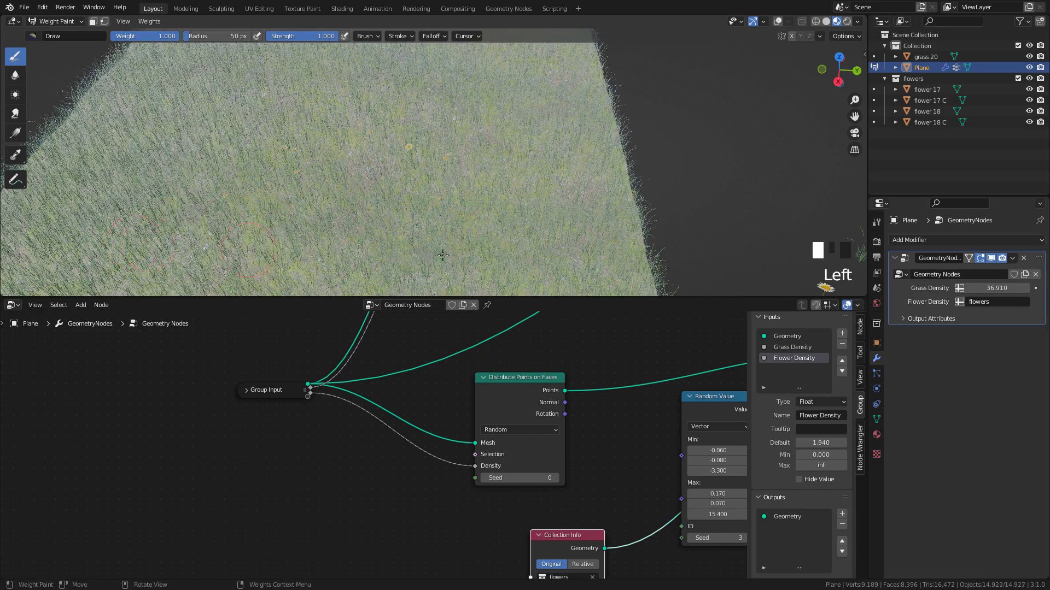
left_click_drag(573, 214, 577, 240)
middle_click_drag(577, 253, 596, 197, "shift")
left_click_drag(591, 198, 233, 233)
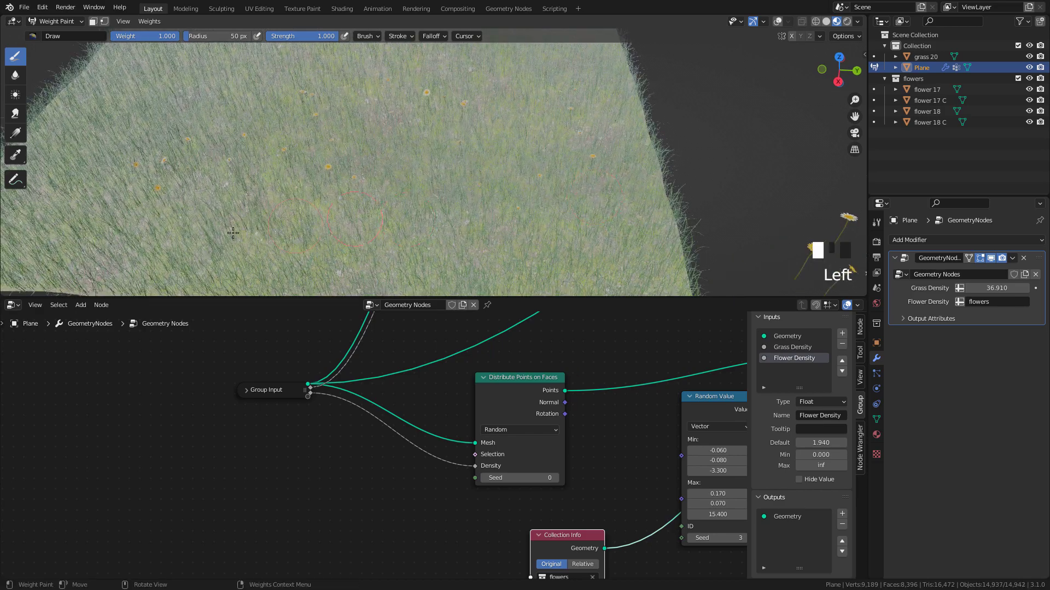
mouse_move(75, 127)
middle_mouse_down("shift")
mouse_move(278, 172)
mouse_move(271, 157)
middle_mouse_up("shift")
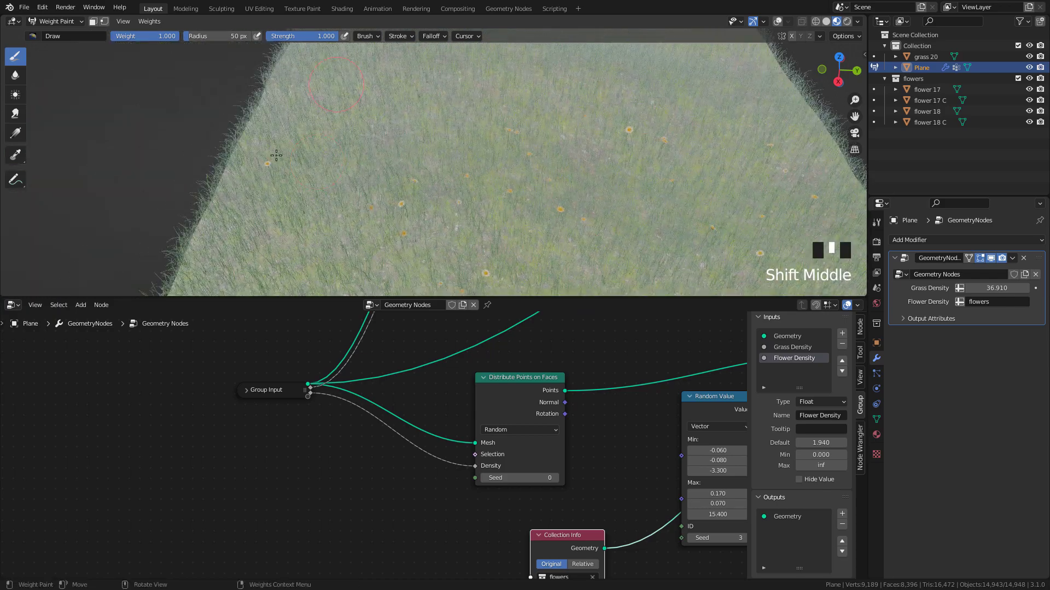
left_click(326, 194)
left_click_drag(367, 215, 358, 217)
scroll(361, 218, "up", 4)
middle_click_drag(361, 235, 363, 210)
scroll(362, 210, "down", 1)
left_click_drag(362, 210, 463, 218)
With overlays shown, erase part of the painted strokes at weight 0.000 and repaint that area at weight 0.555
left_click(778, 22)
middle_click_drag(382, 216, 359, 220)
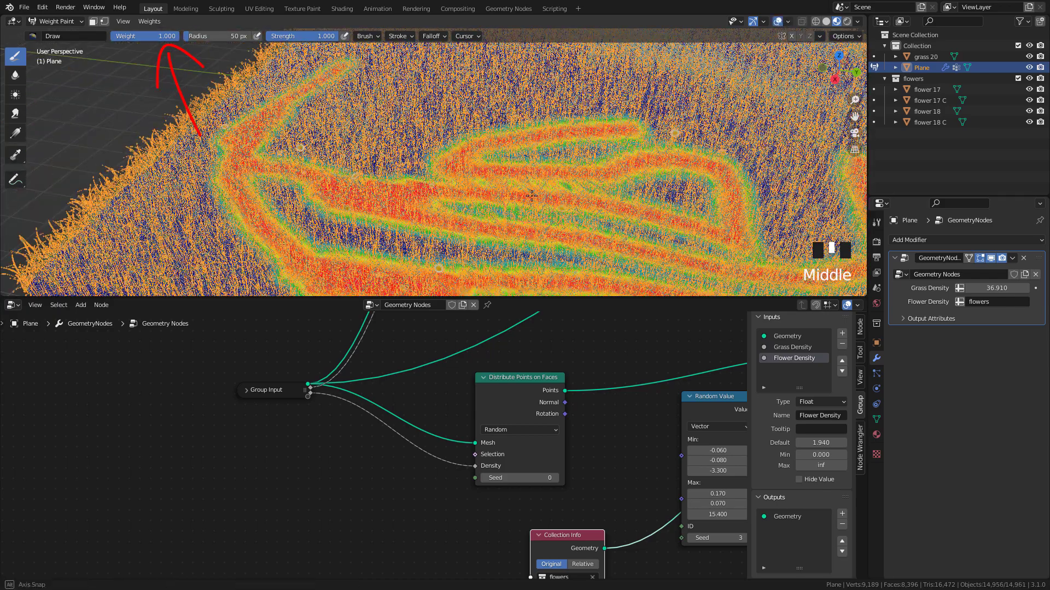
left_click_drag(173, 36, 112, 37)
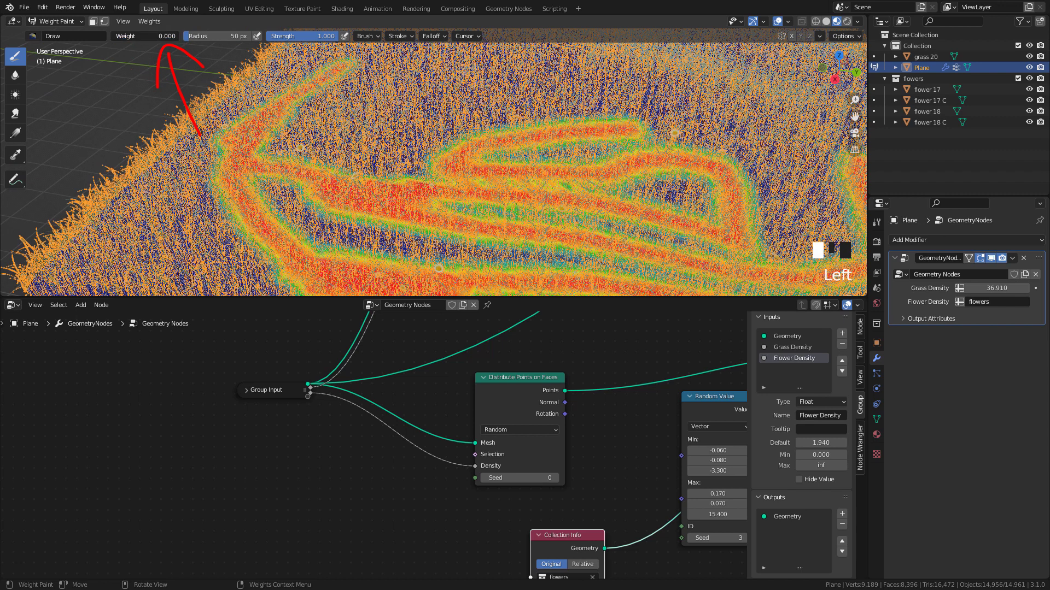
left_click_drag(235, 160, 283, 171)
left_click_drag(115, 36, 150, 36)
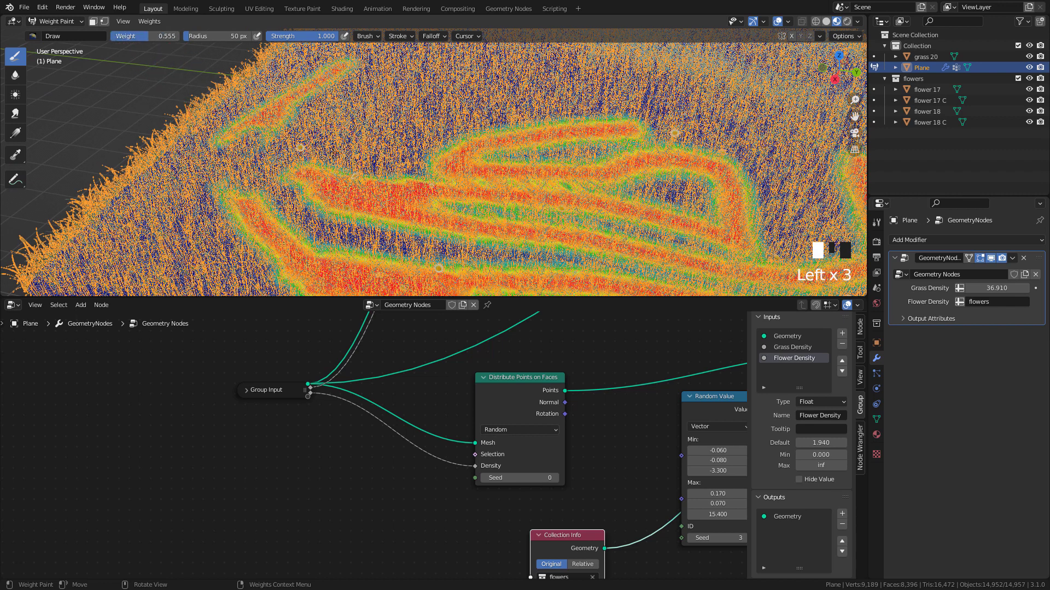
mouse_move(309, 165)
left_mouse_down()
mouse_move(230, 178)
mouse_move(340, 232)
left_mouse_up()
Restore the brush weight to 1.000 and hide the viewport overlays
left_click_drag(150, 36, 184, 36)
middle_click_drag(415, 175, 335, 138, "shift")
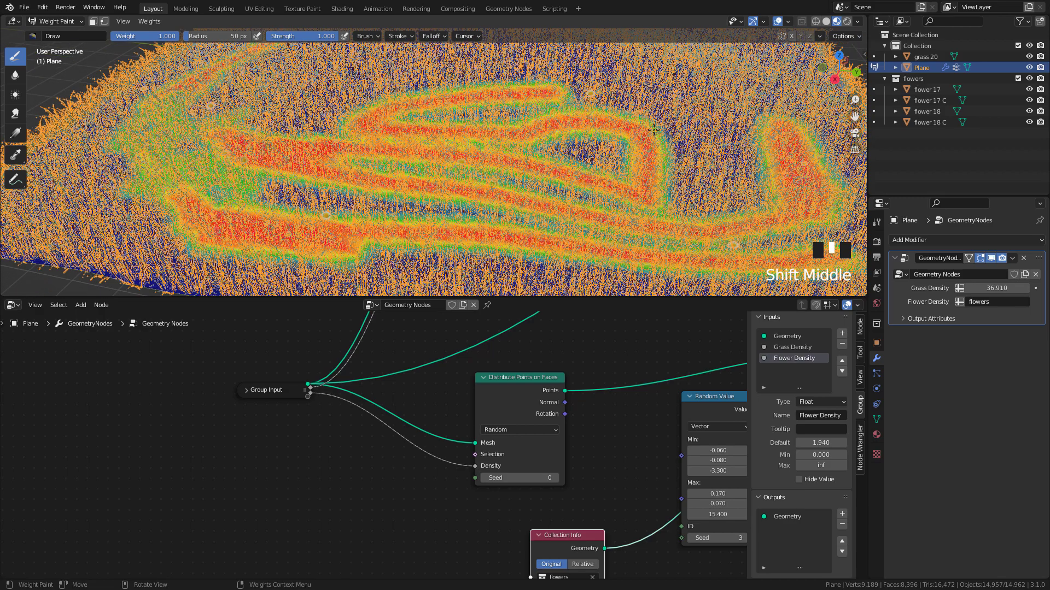
left_click(777, 22)
middle_click_drag(492, 164, 465, 150)
Insert a Math node set to Multiply between Group Input and the Density of the flowers' Distribute Points on Faces node
key("shift+a")
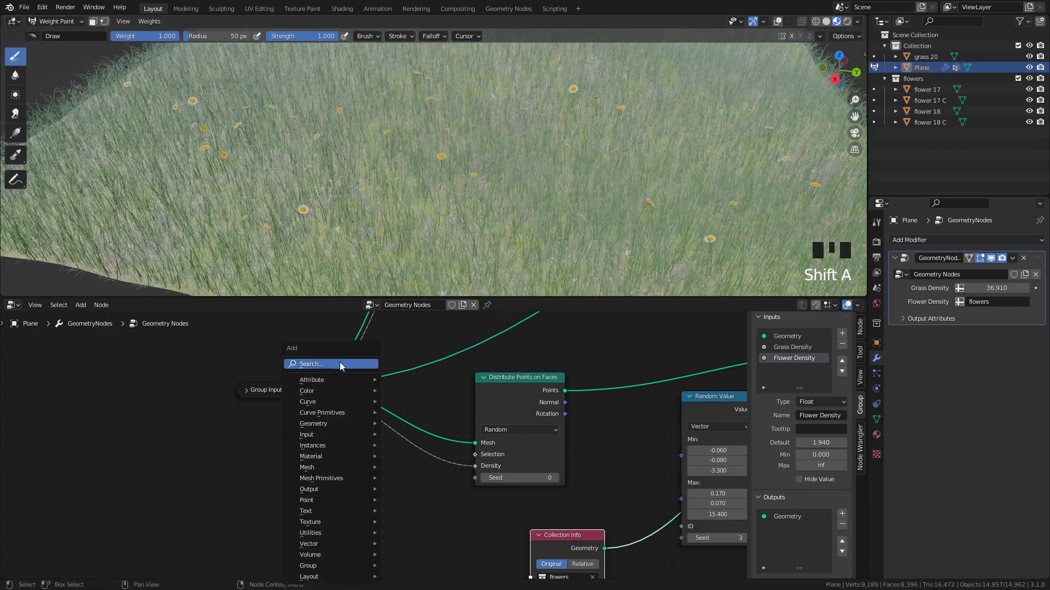
left_click(340, 362)
type("math")
left_click(383, 384)
left_click(413, 476)
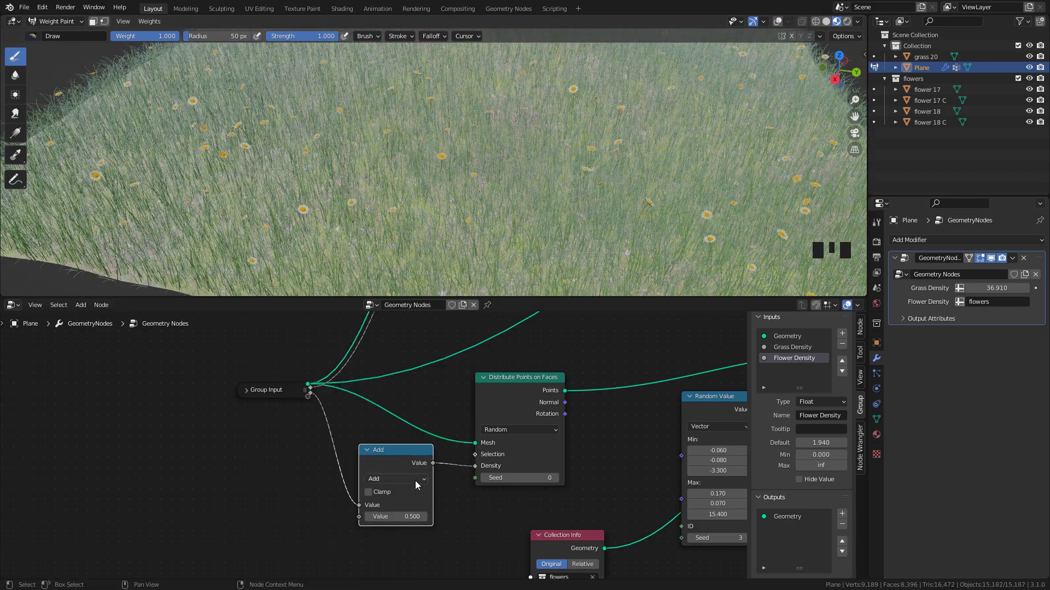
scroll(413, 481, "up", 2)
left_click(405, 481)
left_click(406, 357)
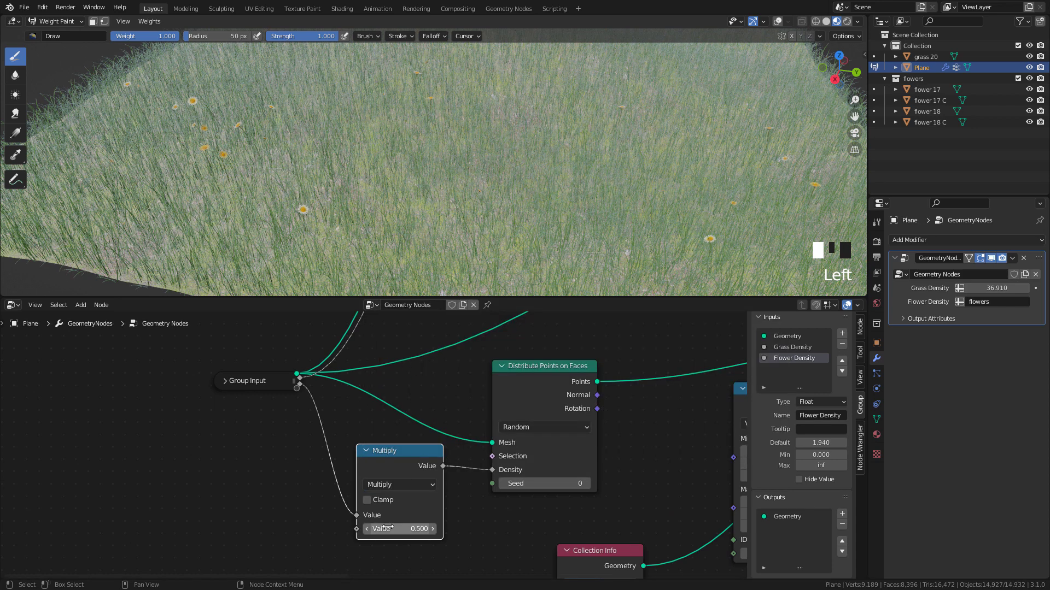
Set the Multiply node's second value to 12.030 and expose that value as a new group input
left_click_drag(387, 527, 418, 527, "shift")
left_click_drag(420, 527, 419, 527, "shift")
left_click_drag(247, 381, 177, 434)
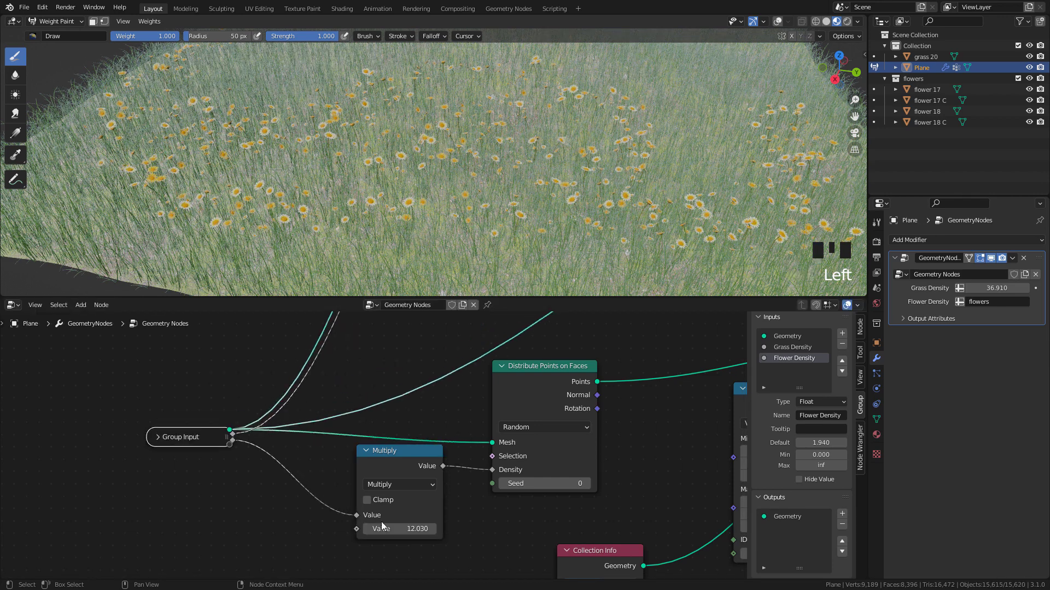
left_click_drag(356, 529, 229, 449)
Rename the Flower Density group input to "Flower paint"
left_click(811, 369)
left_click(807, 415)
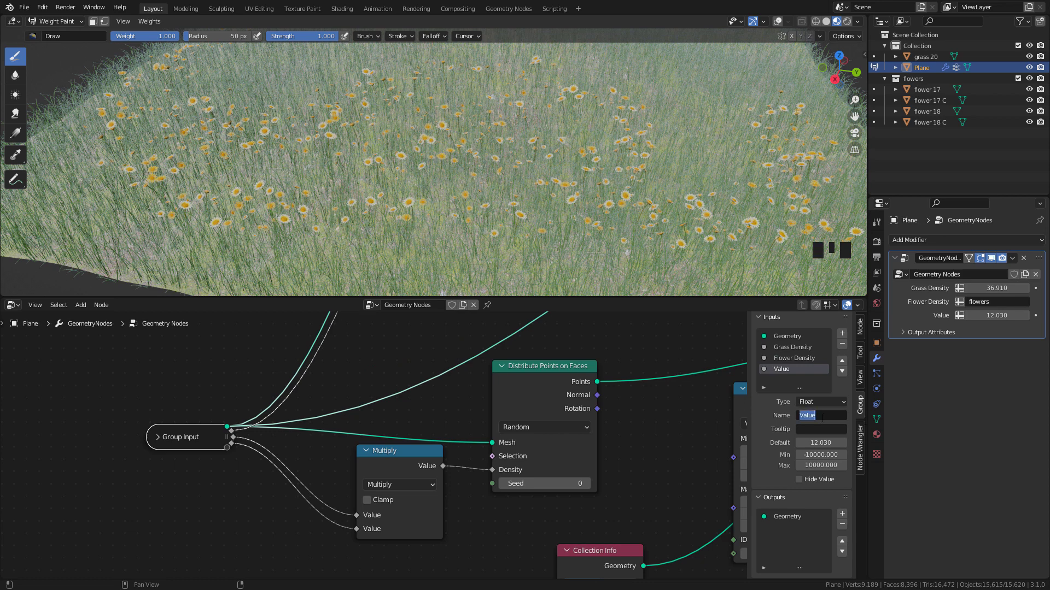
double_click(801, 359)
left_click_drag(793, 359, 837, 348)
key("BackSpace")
type("paint")
key("Return")
Name the new multiplier input "flower density" and set it to 15.010 in the modifier
left_click(813, 416)
type("flower density")
key("Return")
mouse_move(997, 315)
left_mouse_down()
mouse_move(971, 314)
mouse_move(1012, 315)
left_mouse_up()
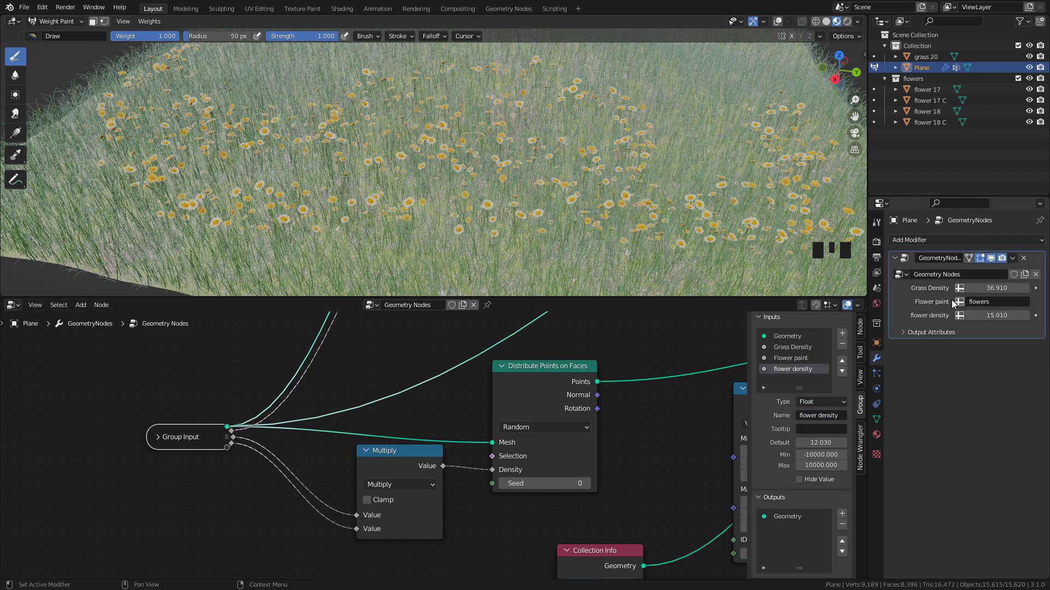
Add a Frame node in the empty area below the Group Input node
scroll(657, 361, "down", 8)
middle_click_drag(691, 346, 478, 418)
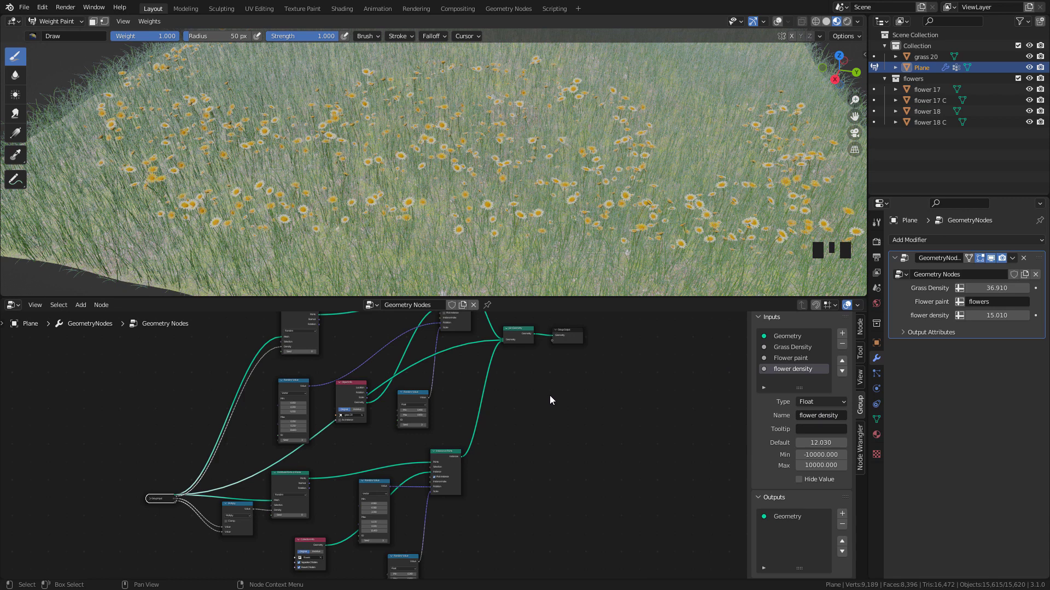
key("shift+a")
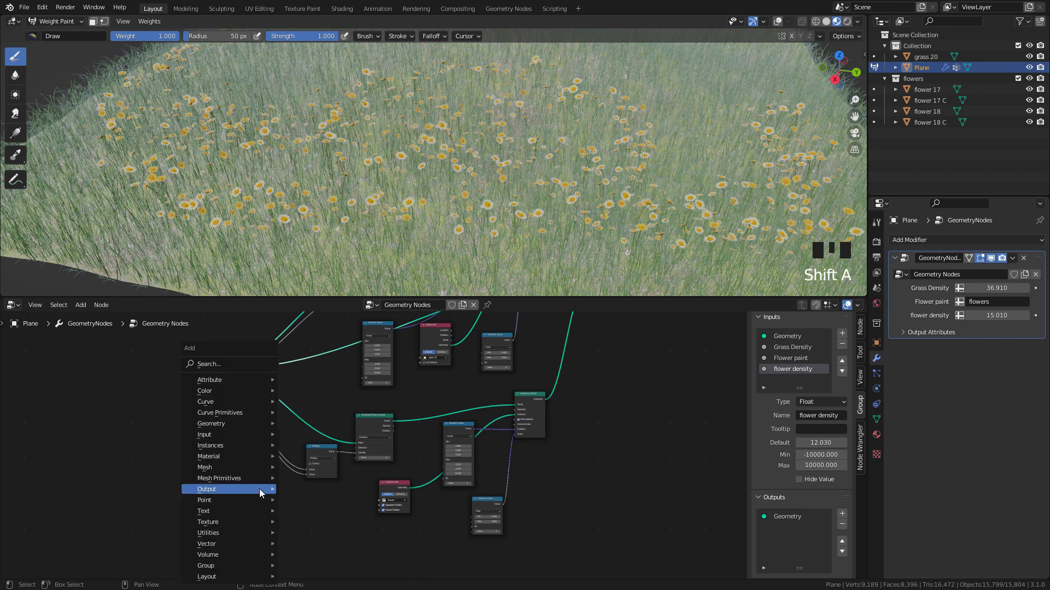
left_click(242, 358)
type("frame")
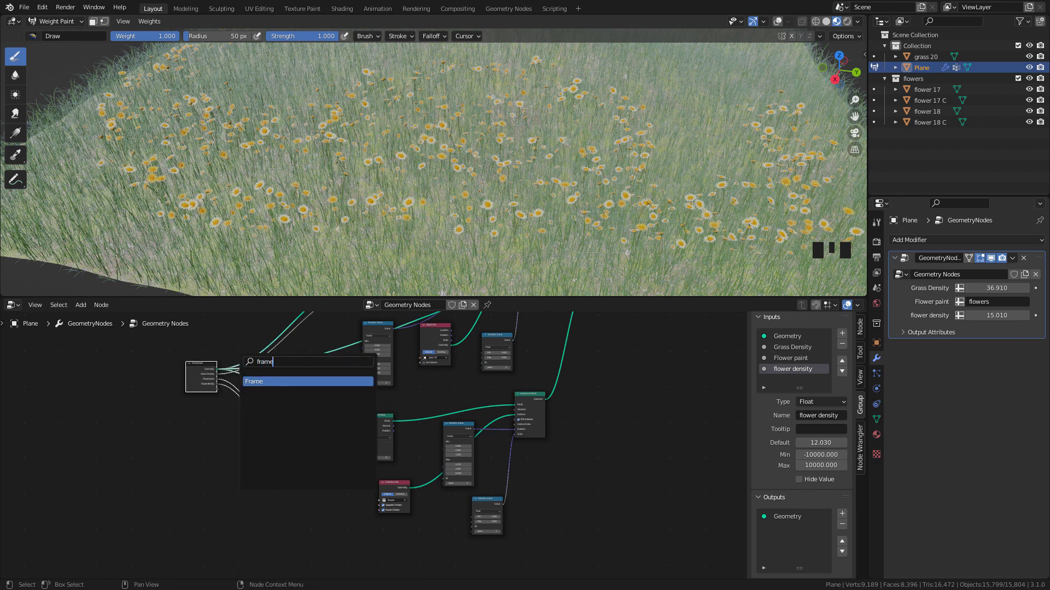
left_click(256, 380)
left_click(234, 482)
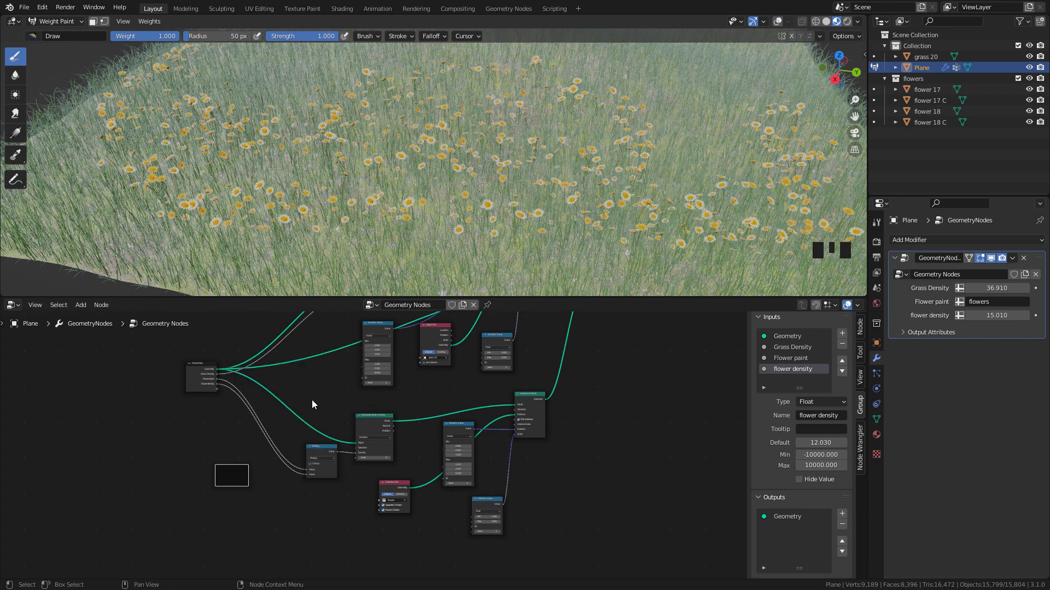
Parent all the flower scattering nodes, including the Multiply node, to the new frame
left_click_drag(312, 401, 483, 503)
left_click_drag(571, 536, 571, 536)
key("ctrl+p")
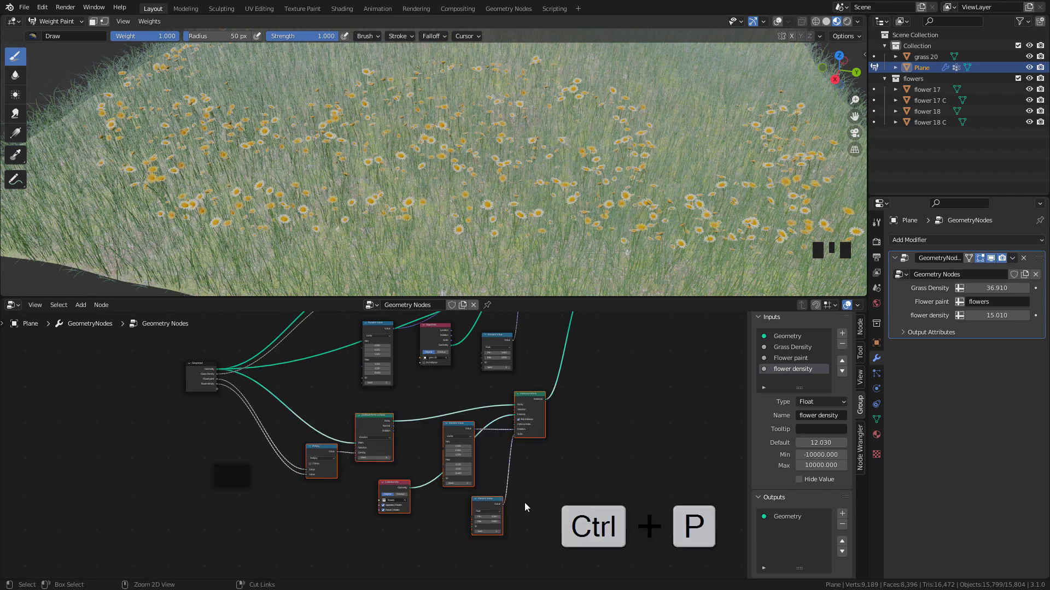
key("ctrl+p")
left_click(524, 503)
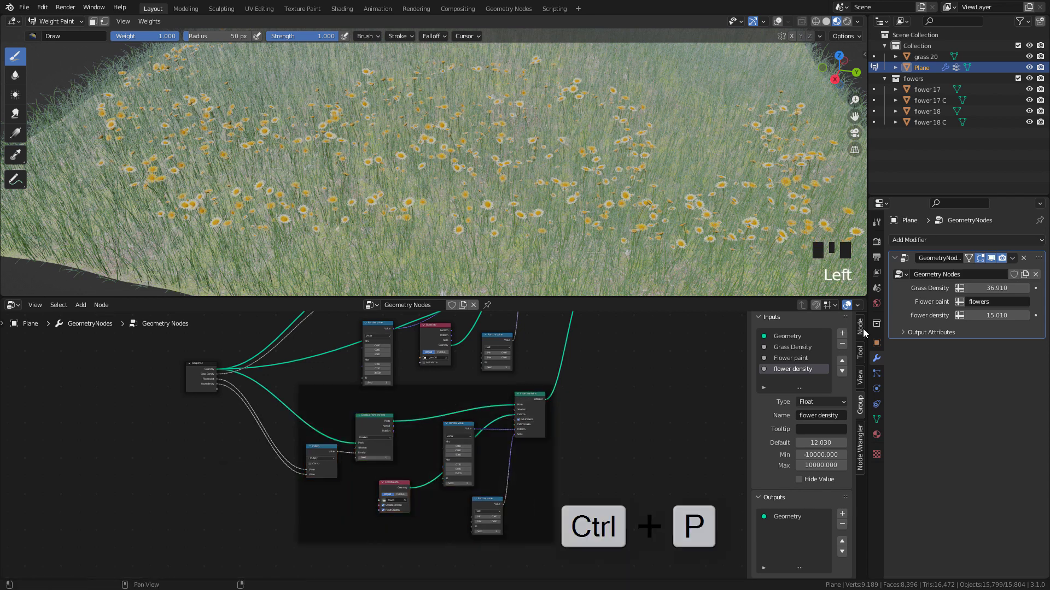
Label the frame "flowers" and give it a custom yellow-green color
left_click(860, 328)
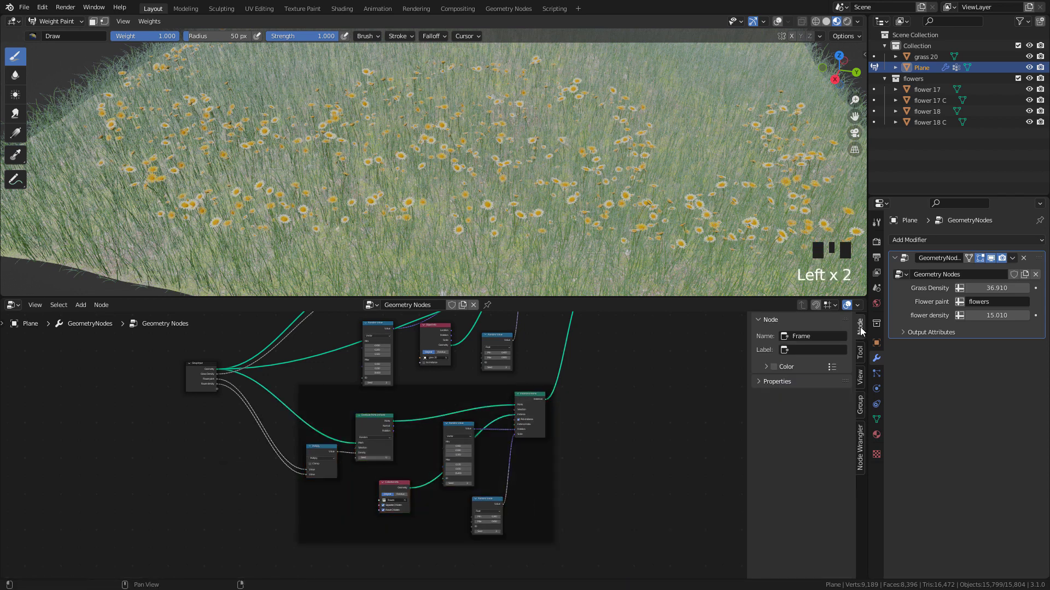
left_click(815, 350)
type("flowers")
left_click(774, 368)
left_click(766, 367)
left_click(788, 383)
left_click(773, 291)
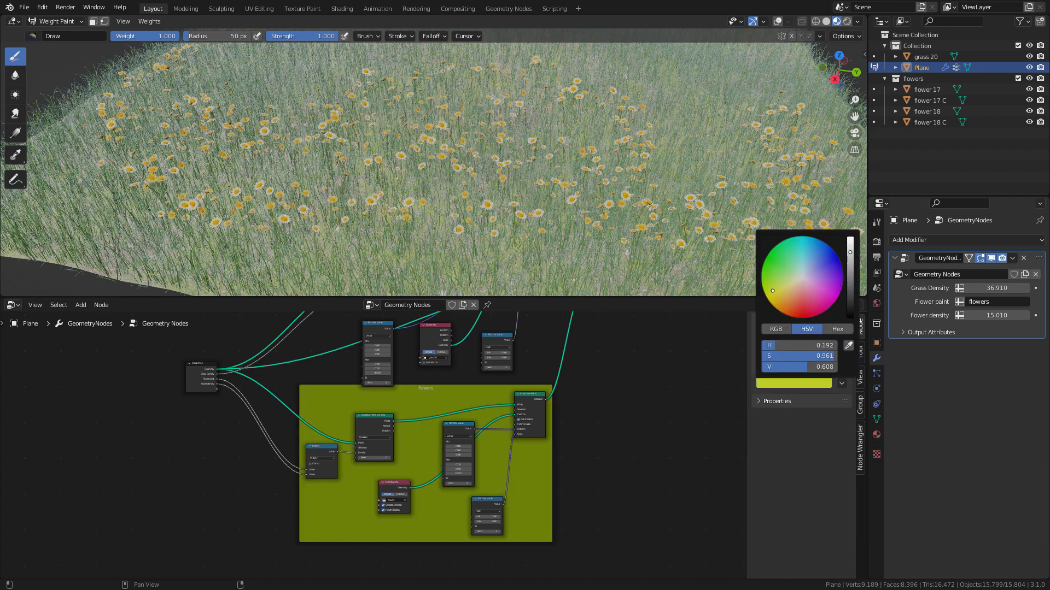
mouse_move(772, 291)
left_mouse_down()
mouse_move(776, 262)
mouse_move(779, 285)
left_mouse_up()
Set the frame's label size to 64 and change its label to "FLOWERS"
left_click(776, 403)
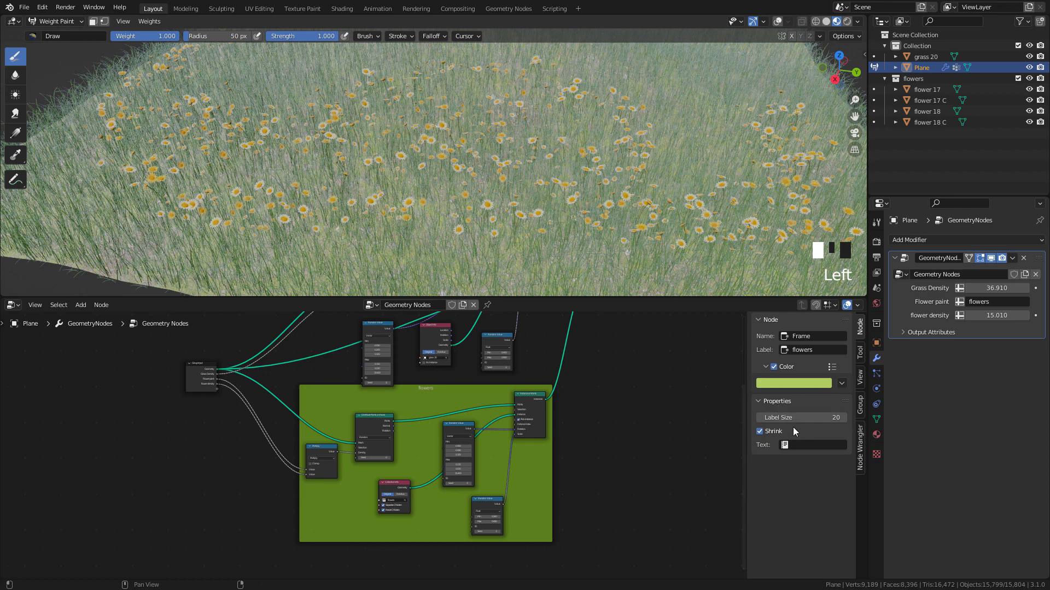
left_click_drag(830, 417, 962, 417)
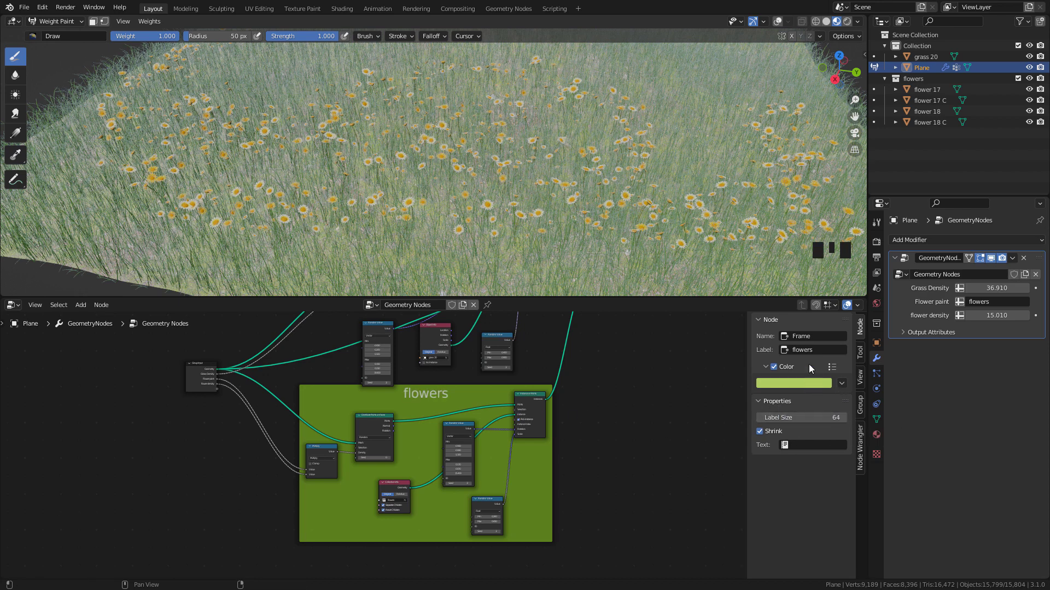
left_click(811, 349)
type("FLOWERS")
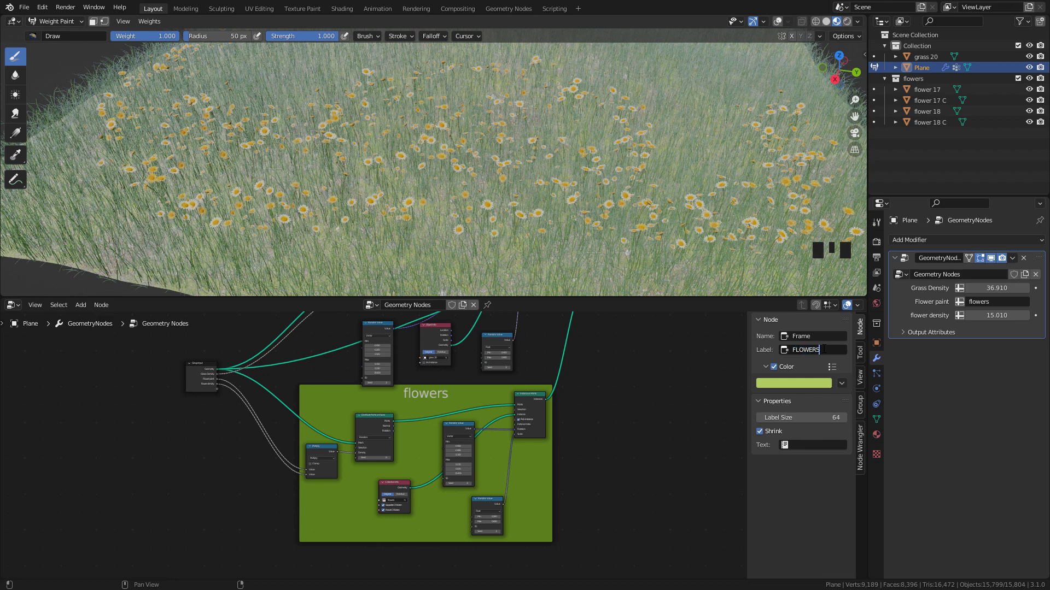